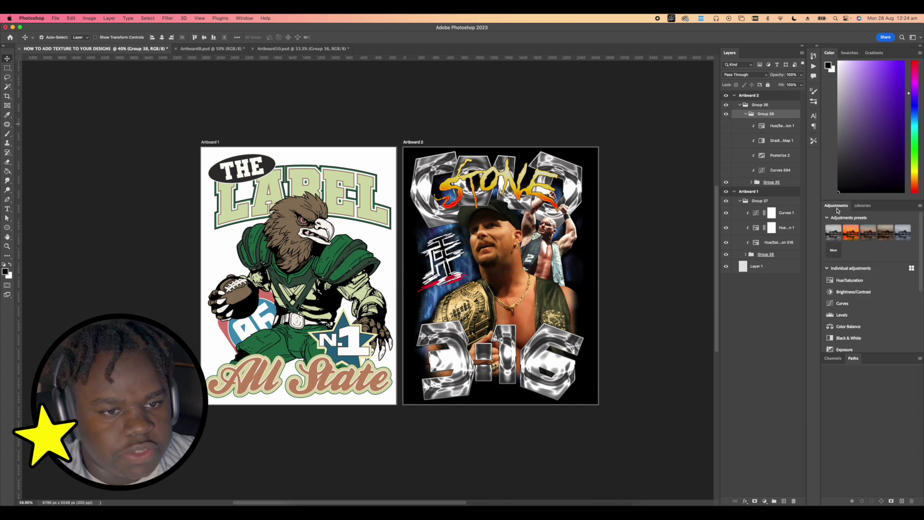
Show the Curves 594 adjustment layer on Artboard 2 and inspect its curve points
scroll(850, 292, "down", 2)
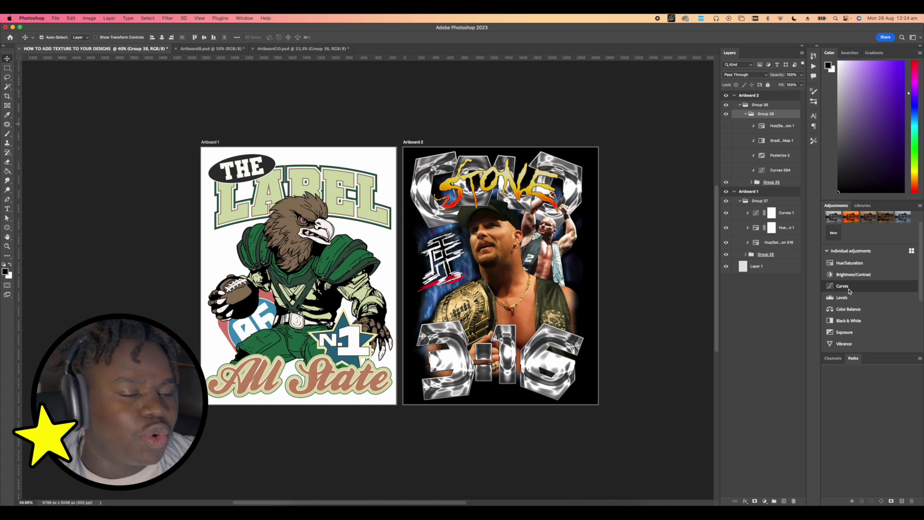
left_click(782, 173)
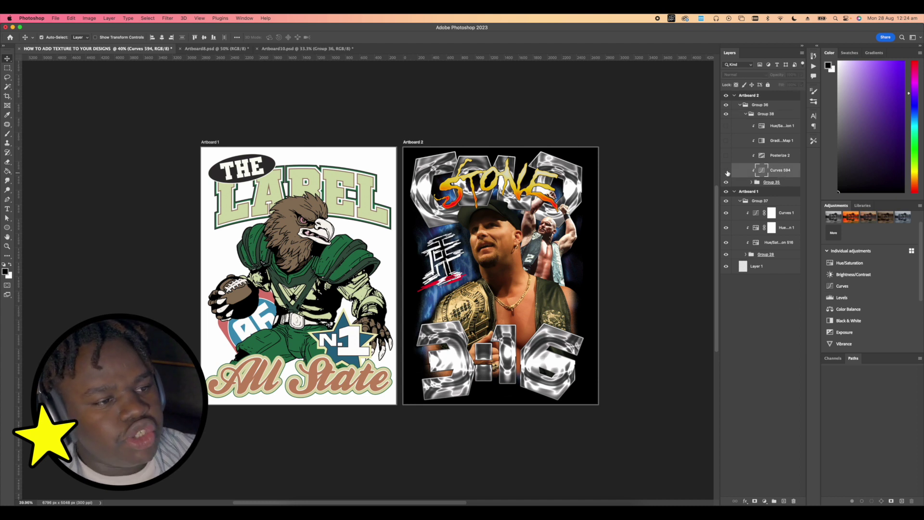
double_click(761, 169)
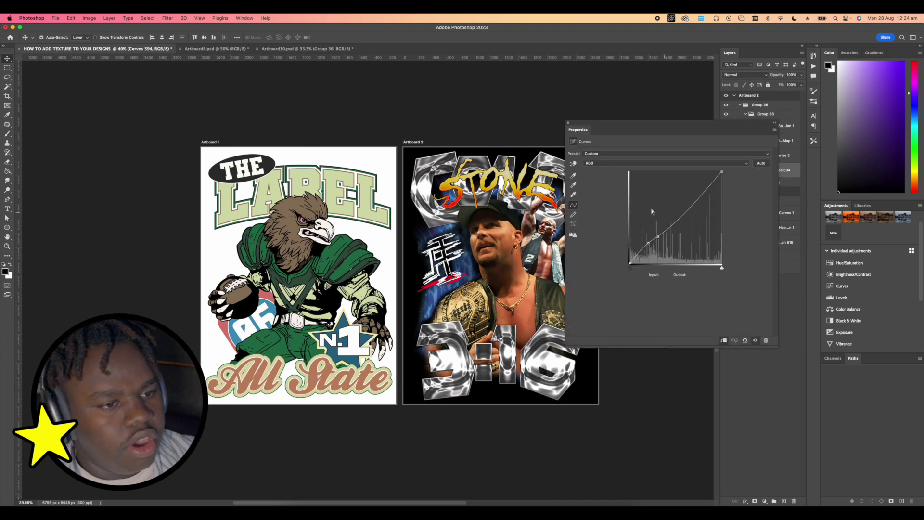
left_click_drag(645, 133, 718, 227)
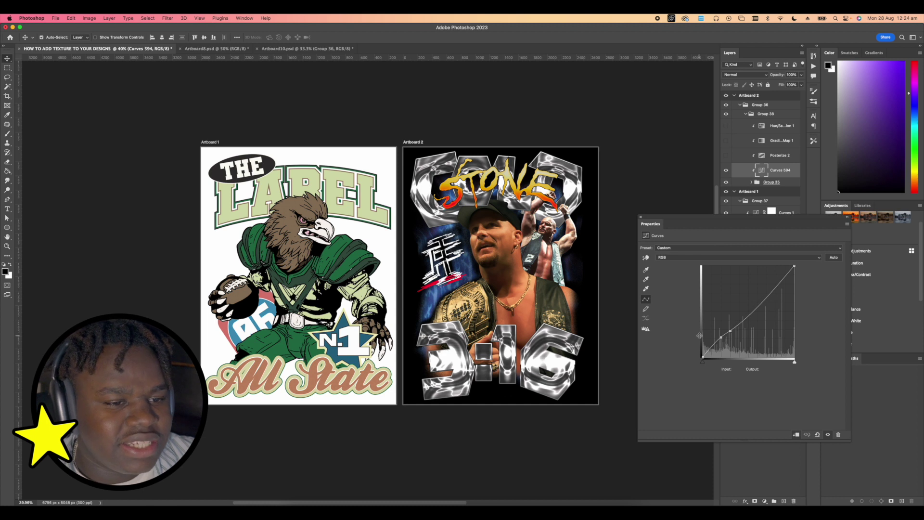
left_click_drag(715, 336, 731, 332)
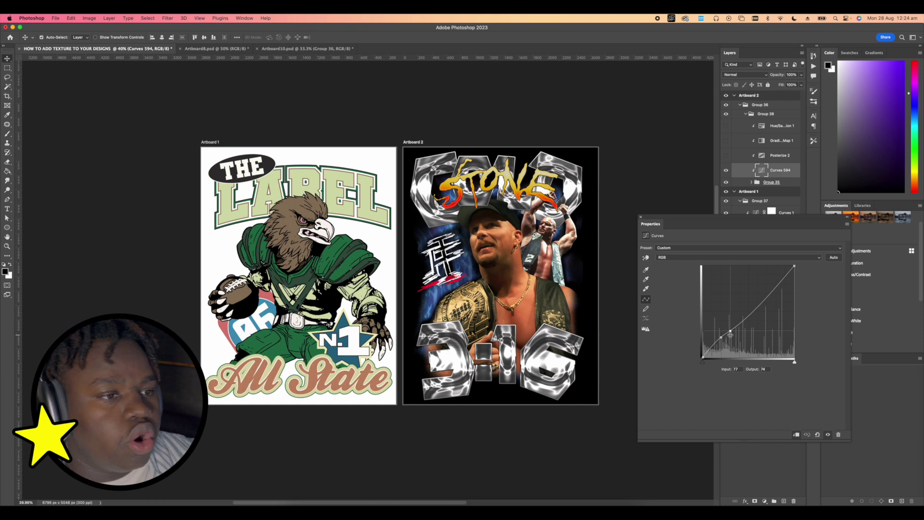
left_click(640, 217)
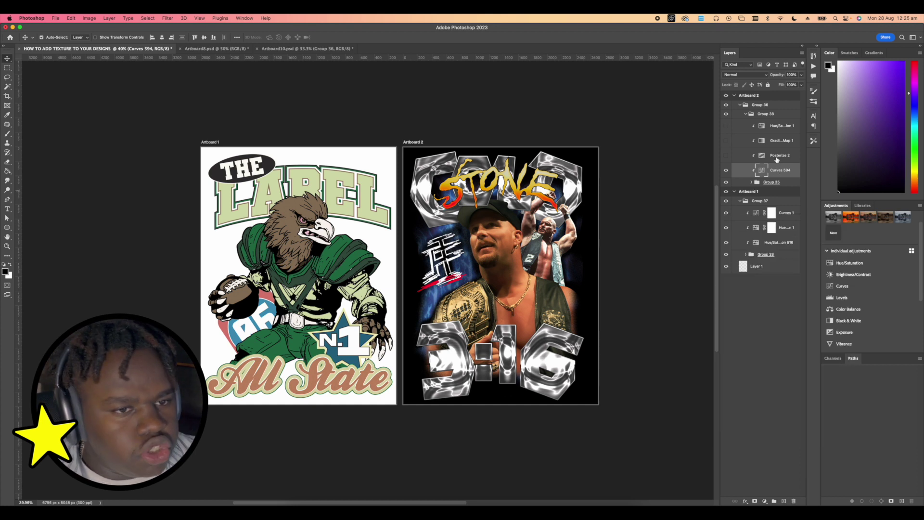
Show the Posterize 2 layer on Artboard 2 and compare the artwork with and without it
left_click(726, 156)
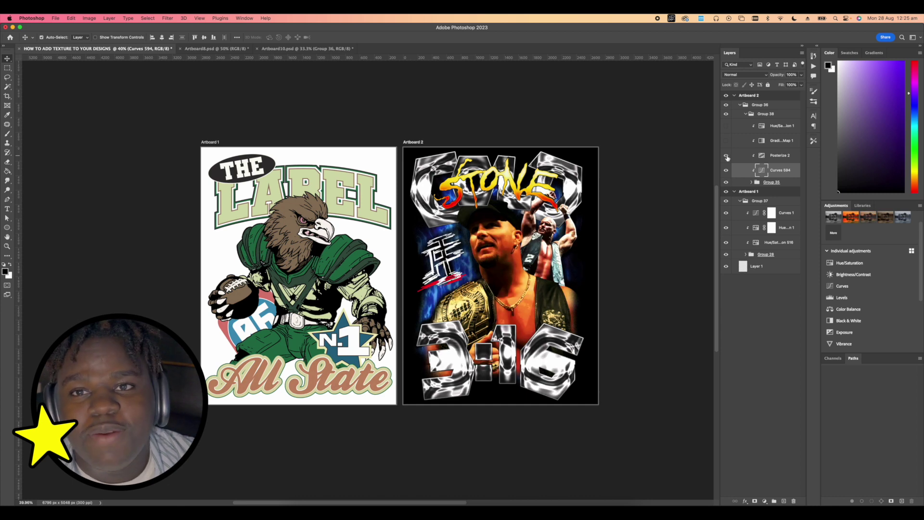
scroll(520, 238, "up", 3)
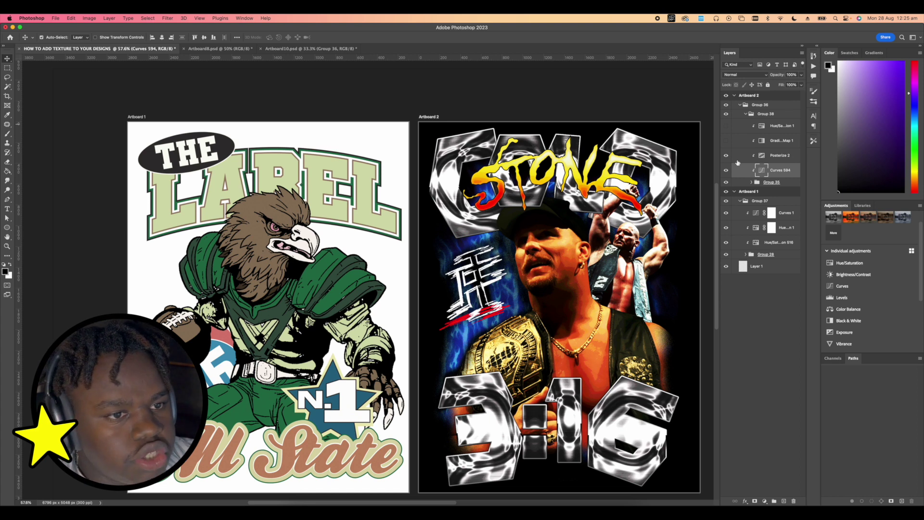
left_click(726, 155)
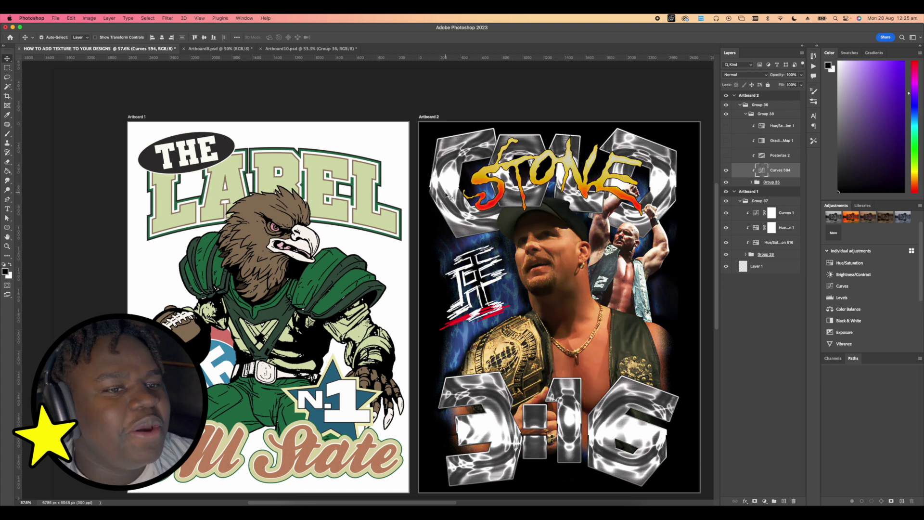
left_click(726, 156)
Try lowering the Posterize 2 levels to 2 and undo the change
left_click(760, 157)
double_click(759, 157)
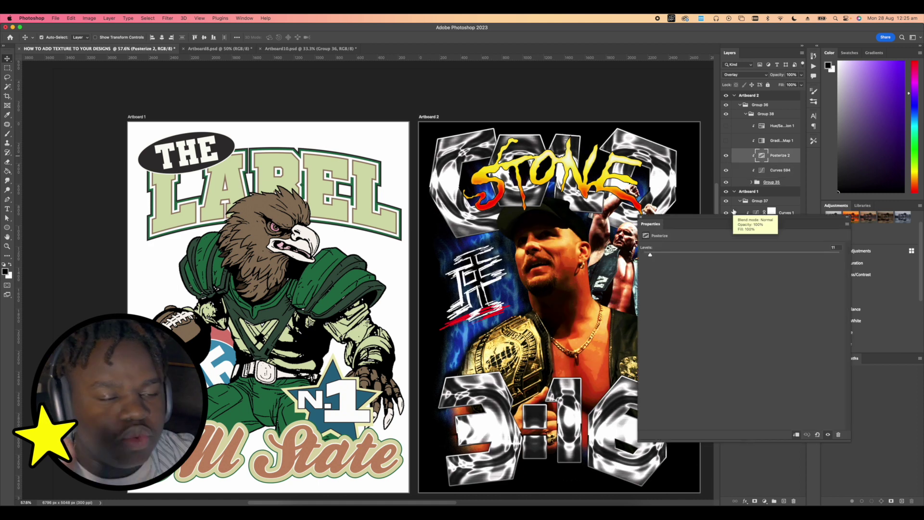
left_click_drag(651, 255, 595, 266)
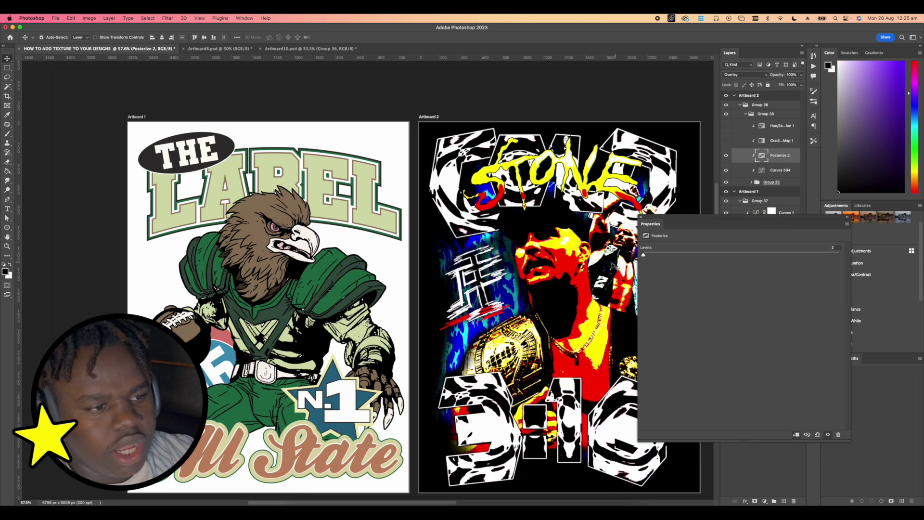
scroll(480, 293, "down", 2)
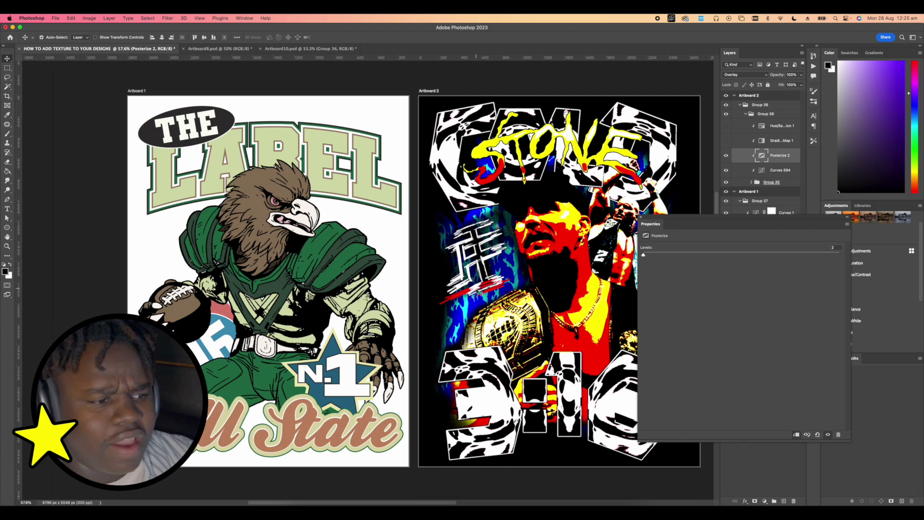
key("super+z")
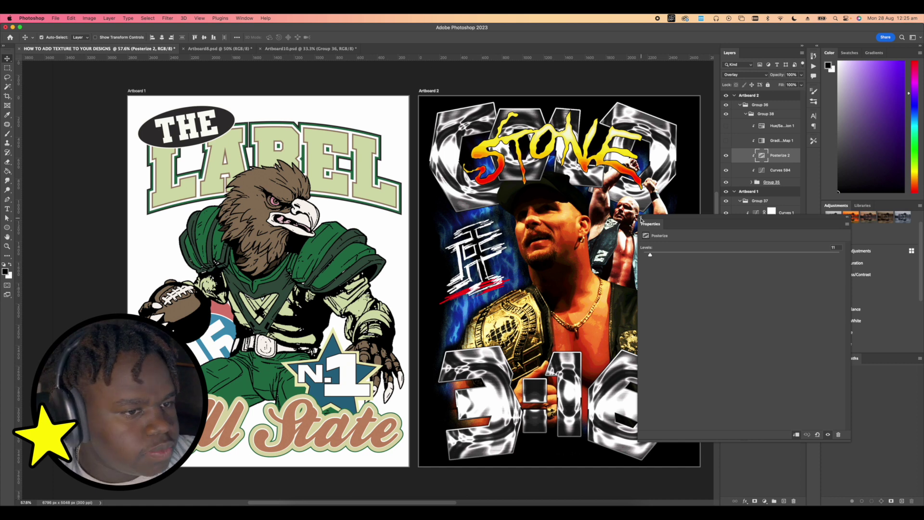
Show the Gradient Map 1 layer on Artboard 2 and review its black-to-orange-to-white gradient in the Gradient Editor
left_click(727, 140)
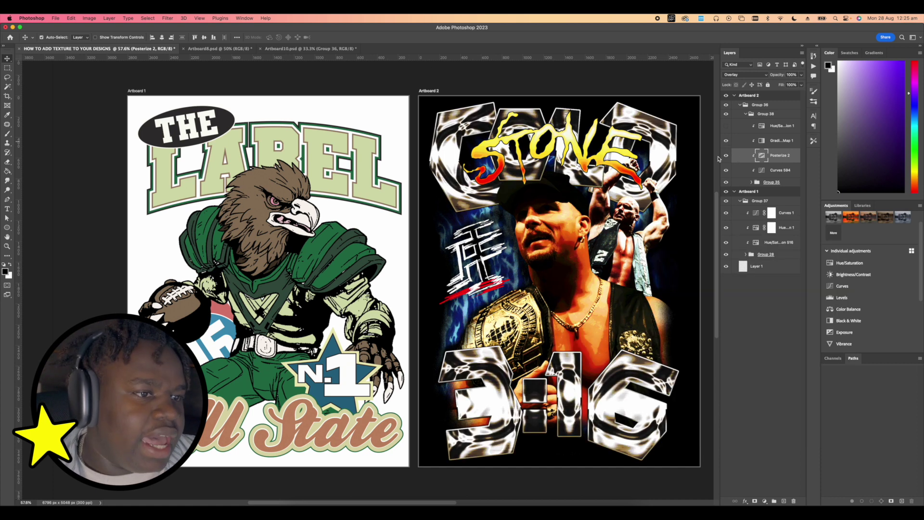
scroll(503, 232, "down", 1)
left_click_drag(688, 190, 642, 188)
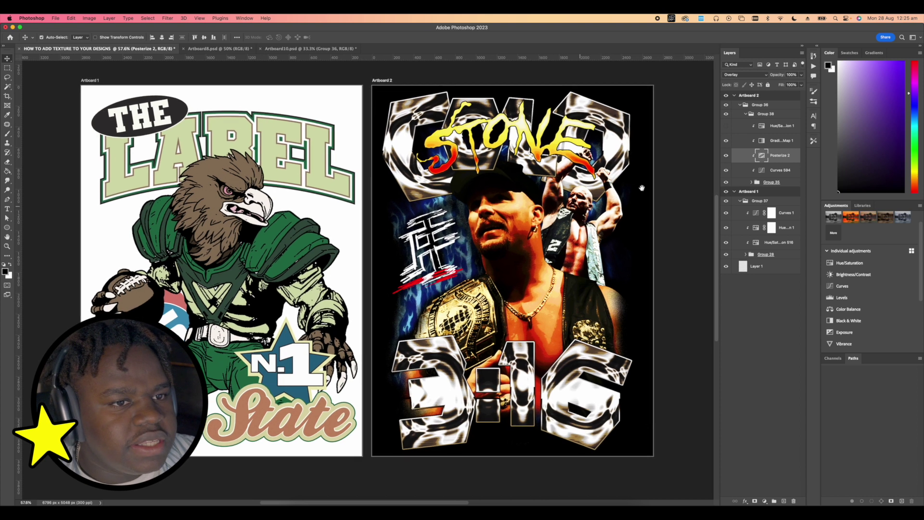
scroll(641, 188, "right", 1)
double_click(760, 142)
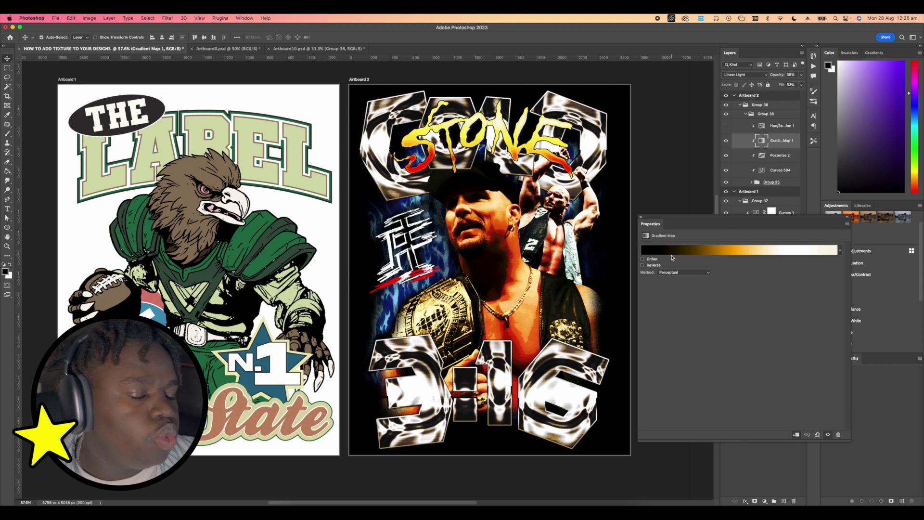
left_click(697, 253)
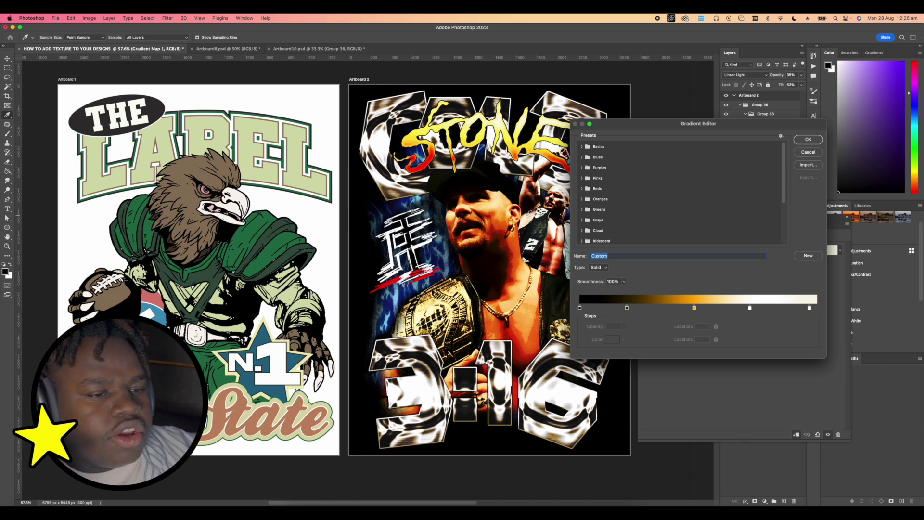
key("Return")
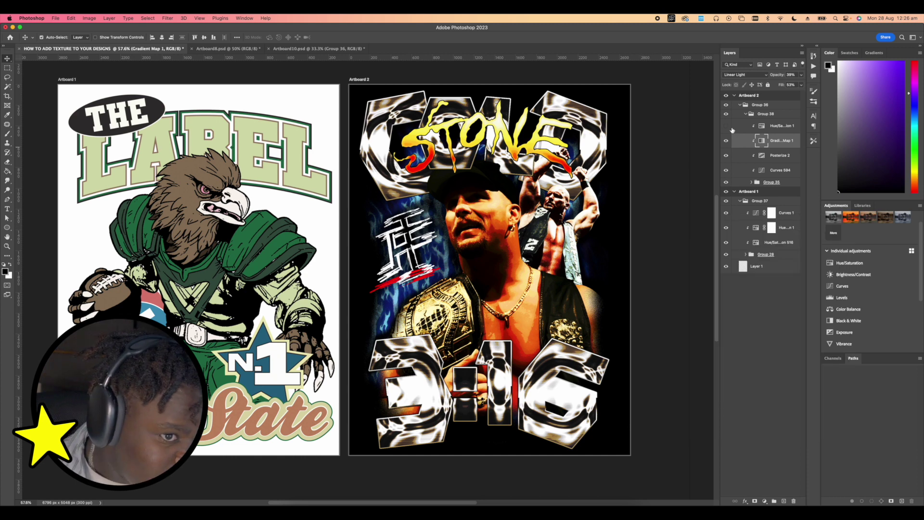
Show the Hue/Saturation 1 layer on Artboard 2 and check its saturation setting
left_click(726, 126)
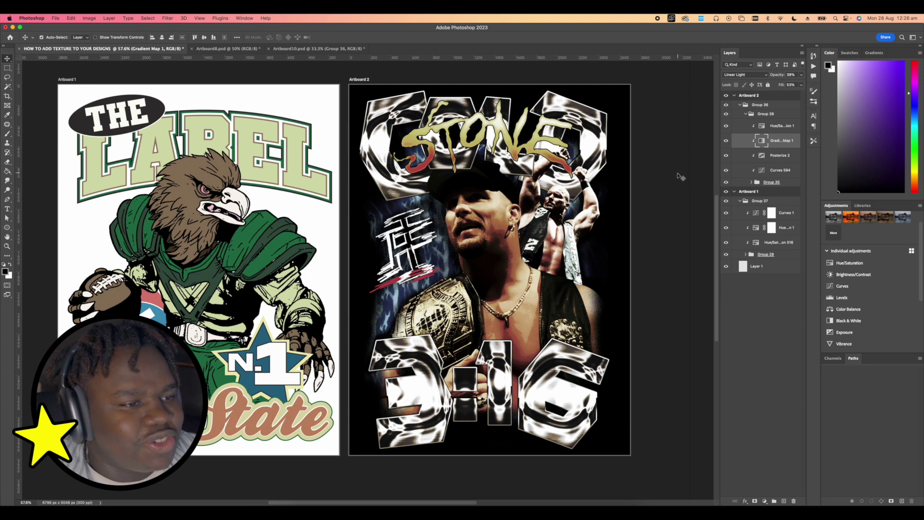
double_click(761, 127)
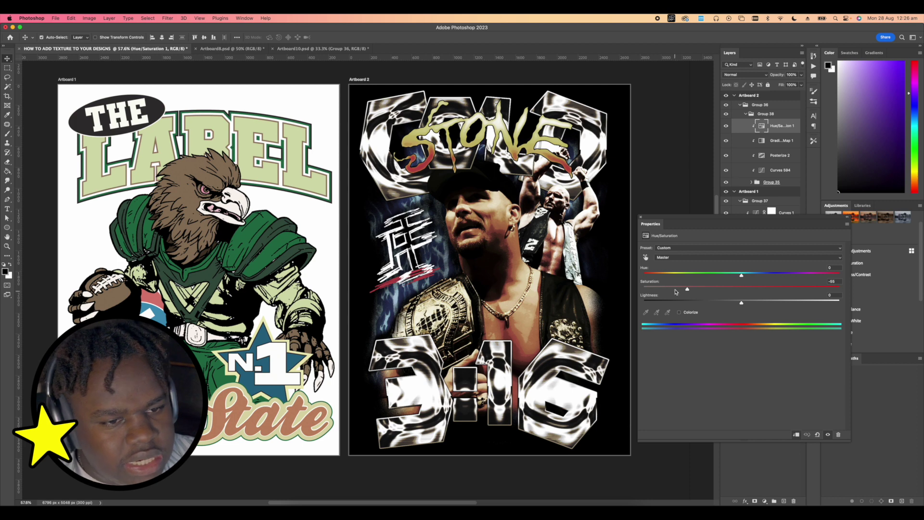
left_click(641, 217)
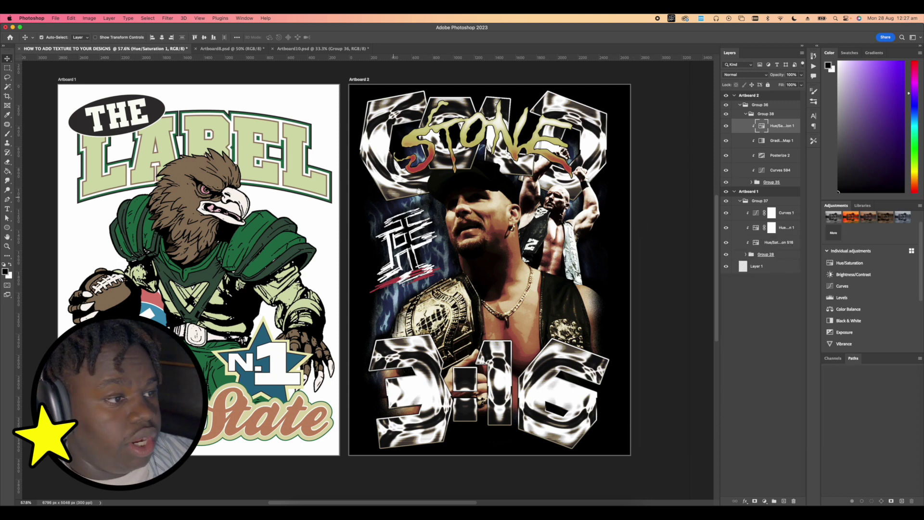
Select Artboard 1 and hide the Curves and both Hue/Saturation adjustment layers in Group 37
scroll(239, 93, "left", 8)
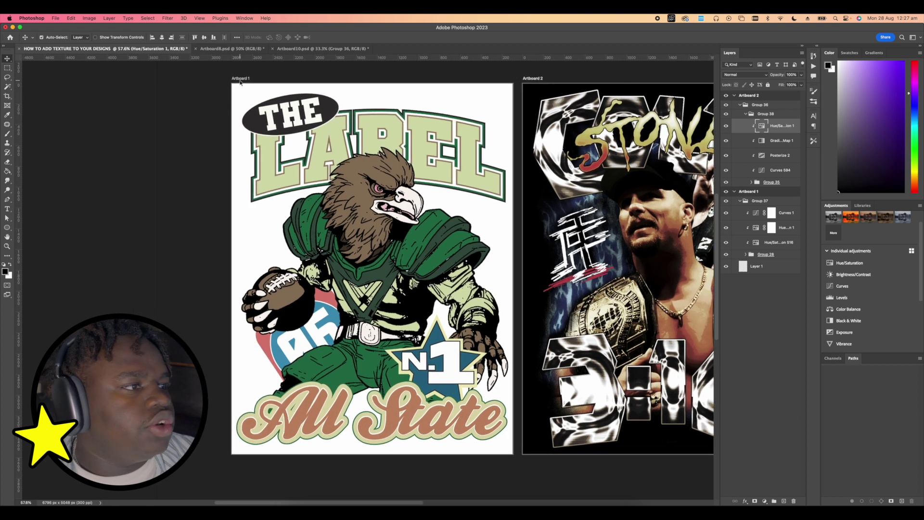
left_click(242, 79)
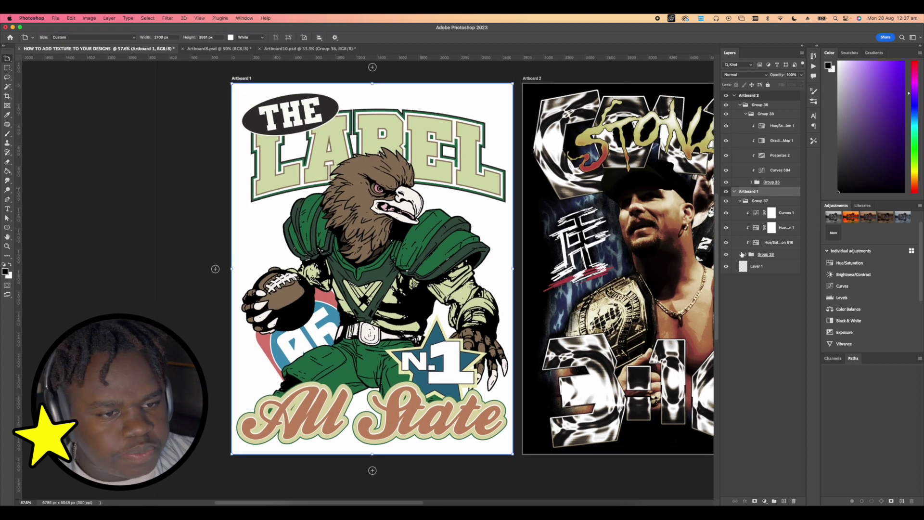
left_click_drag(726, 243, 727, 216)
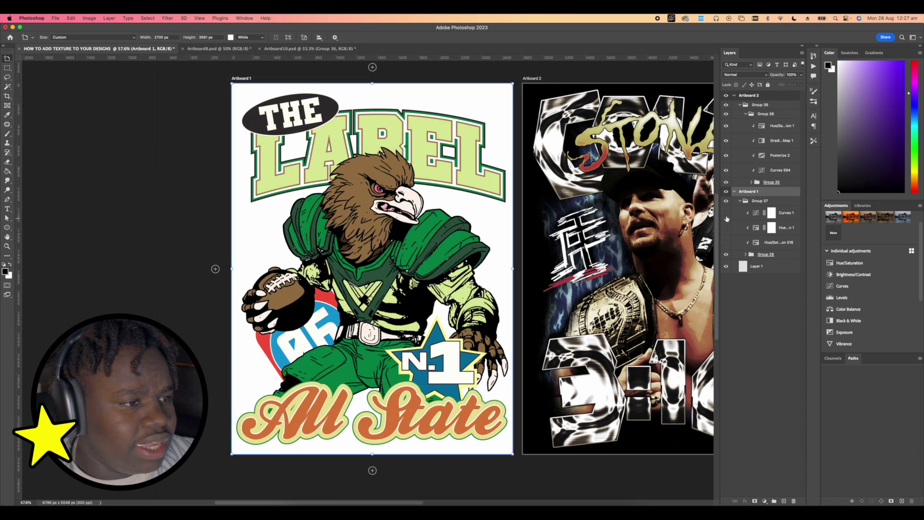
key("super+plus")
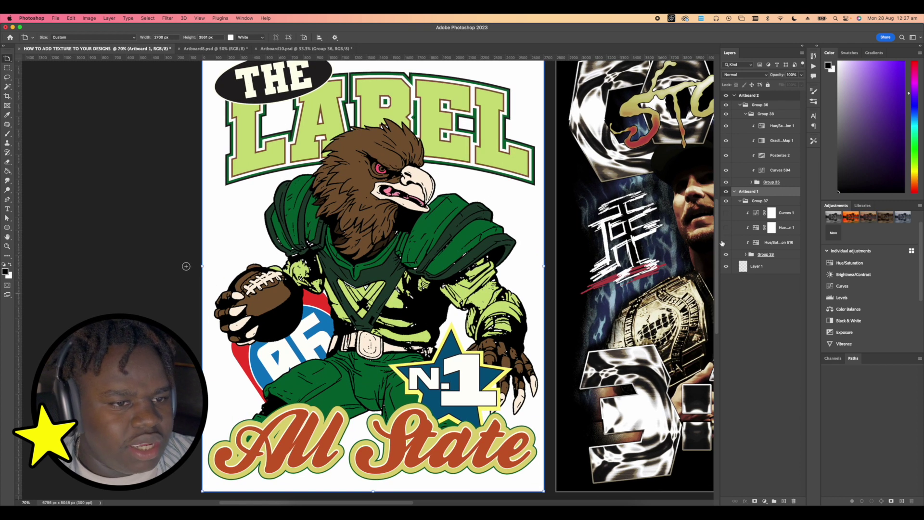
Lower the saturation of the Hue/Saturation 516 layer on Artboard 1
double_click(758, 244)
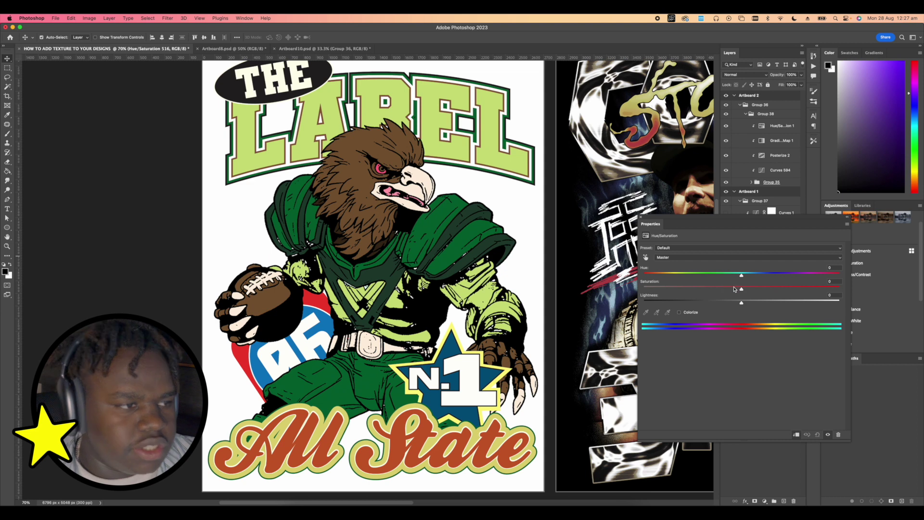
left_click_drag(736, 289, 720, 289)
left_click(639, 219)
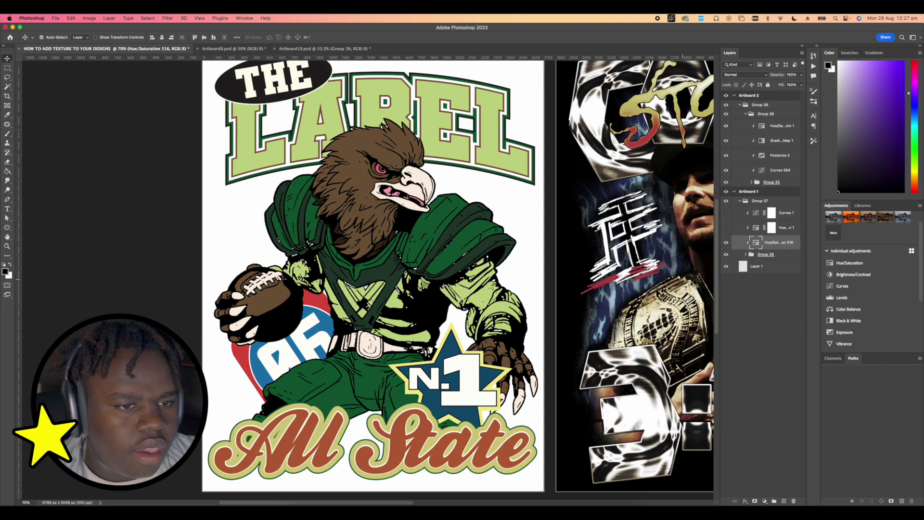
Check the settings of Artboard 1's Hue/Saturation 1 layer and delete the redundant Hue/Saturation 516 layer
double_click(755, 228)
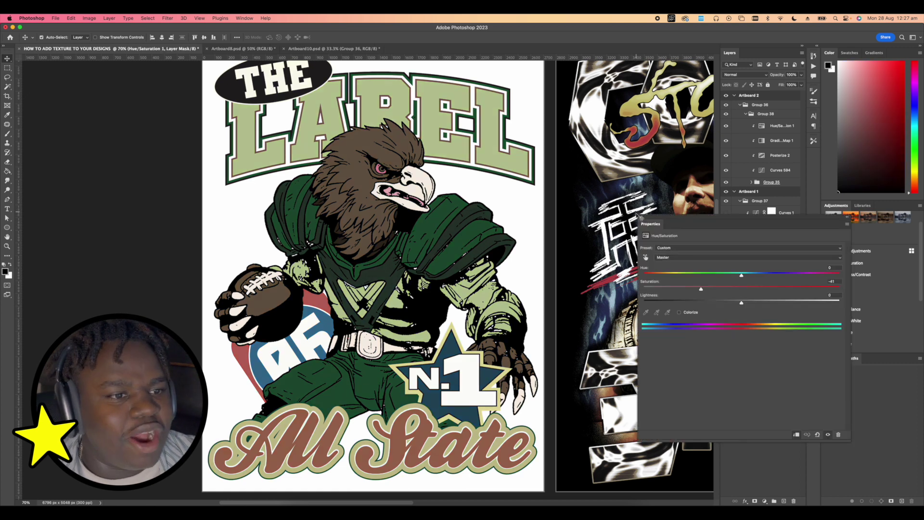
left_click(641, 217)
left_click(763, 244)
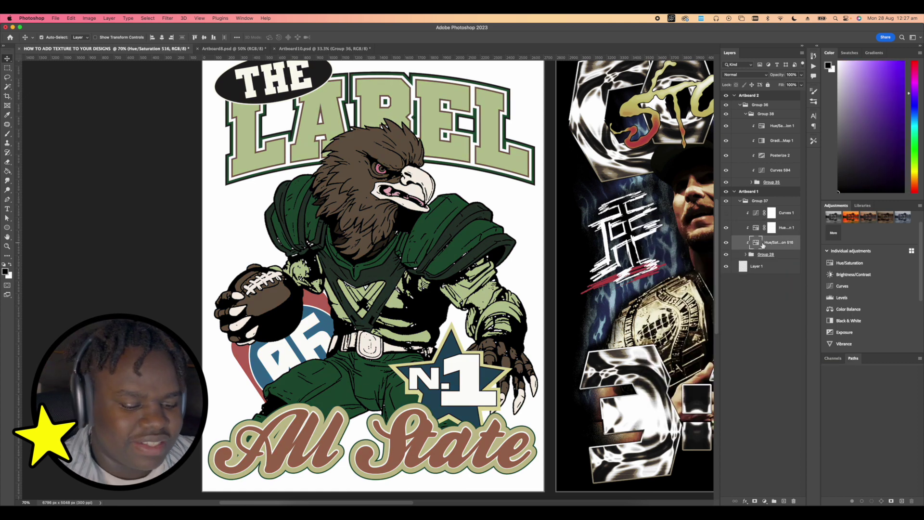
key("Delete")
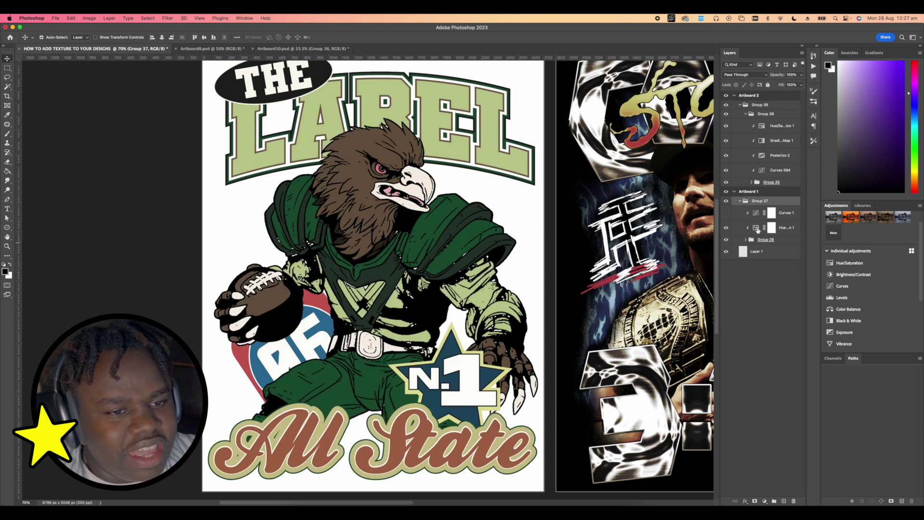
Review Artboard 1's Hue/Saturation 1 settings, and show the Curves 1 layer with its curve open
double_click(757, 229)
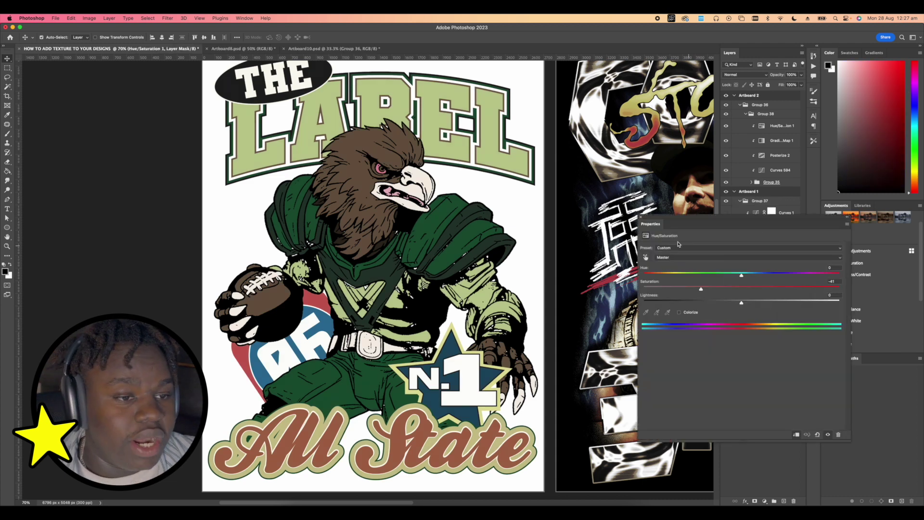
left_click(640, 217)
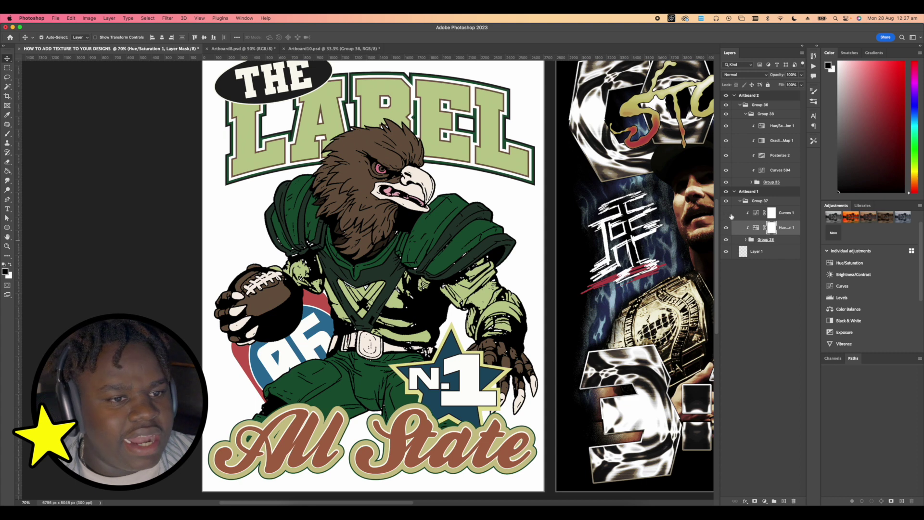
left_click(727, 212)
double_click(755, 212)
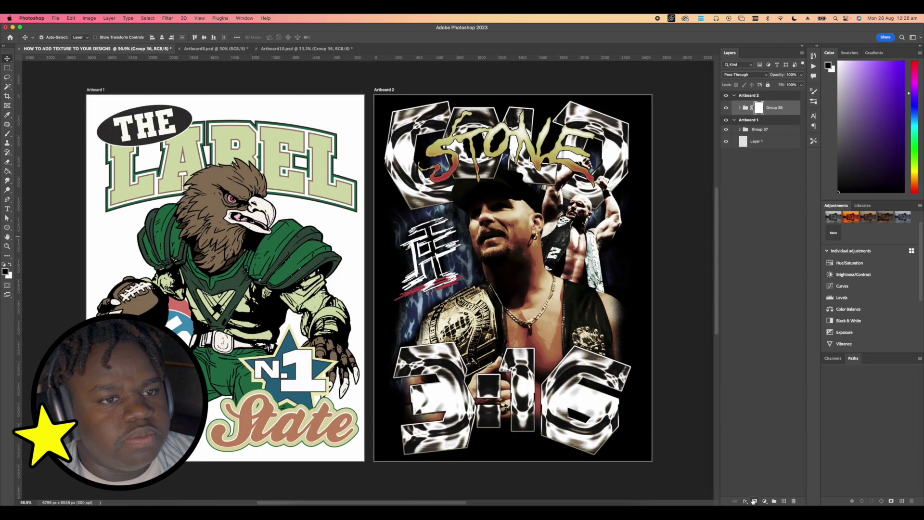
Switch to Safari and browse the downloadable grunge textures on texturelabs.org
scroll(572, 323, "right", 2)
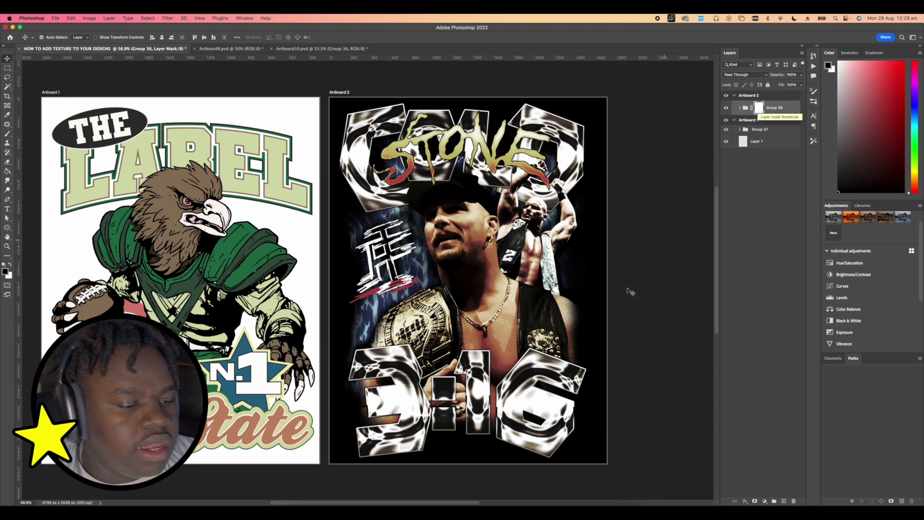
left_click(470, 505)
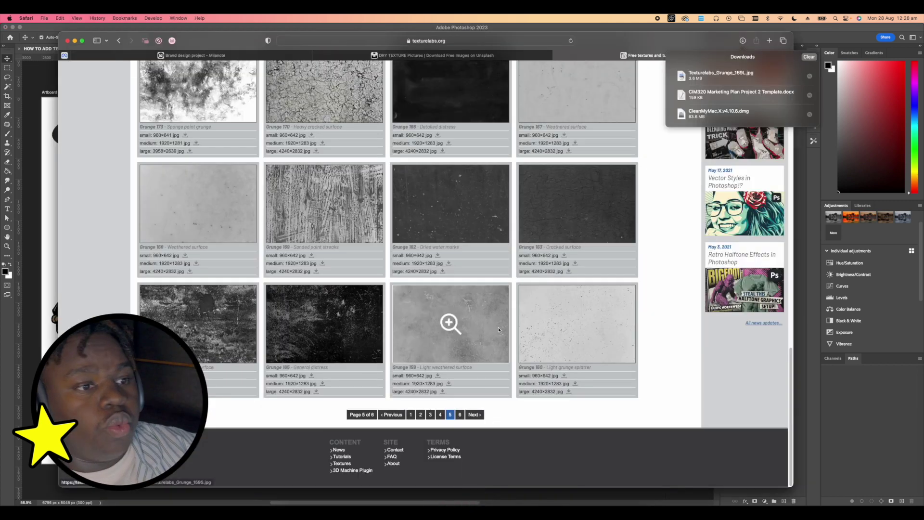
scroll(499, 329, "up", 2)
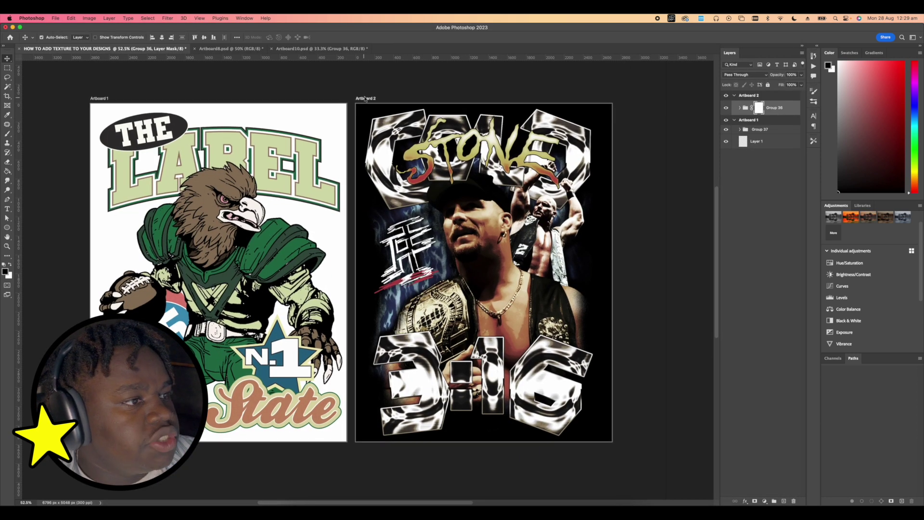
Return to Photoshop and place Texturelabs_Grunge_144L.jpg from Downloads on Artboard 2, rotated -90° to portrait orientation
left_click(366, 99)
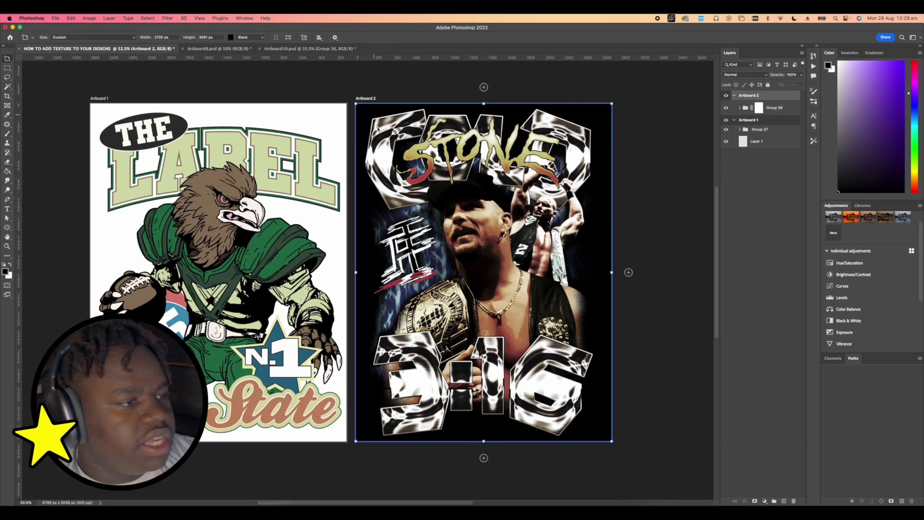
left_click(319, 511)
left_click(383, 204)
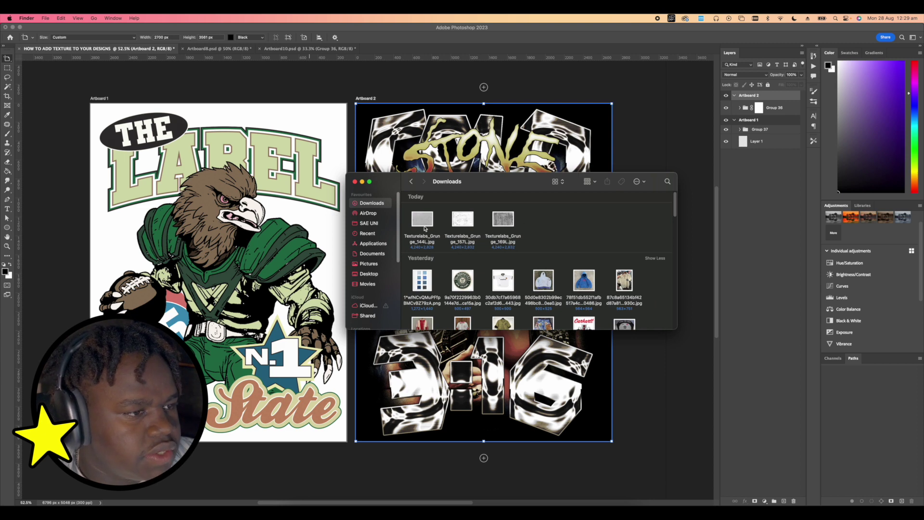
left_click_drag(426, 224, 484, 272)
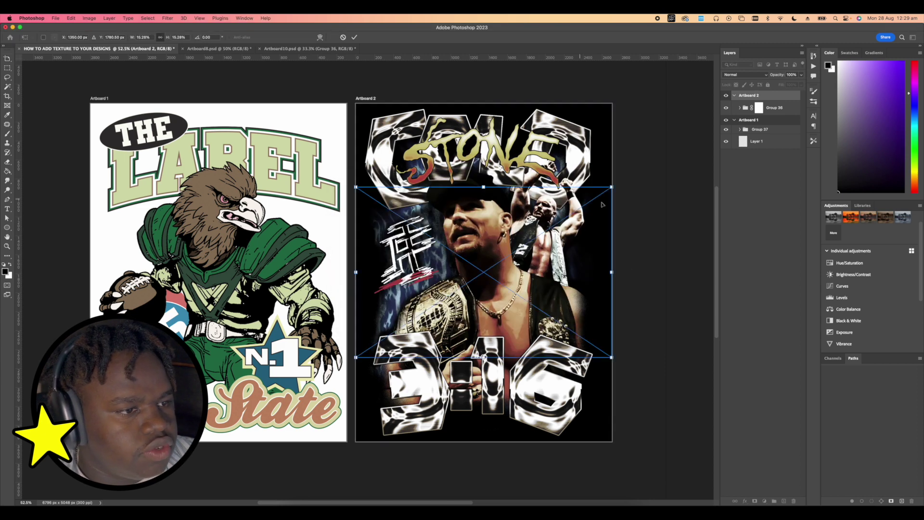
left_click_drag(616, 190, 435, 176)
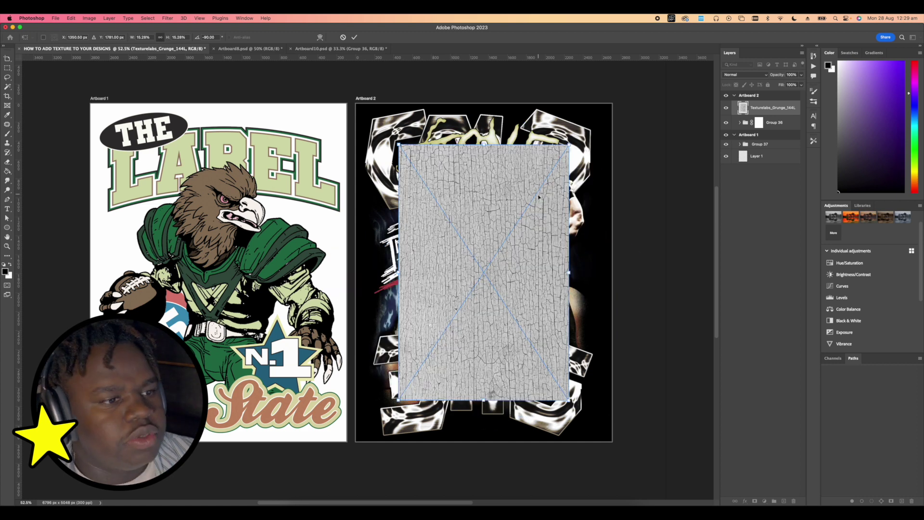
key("Return")
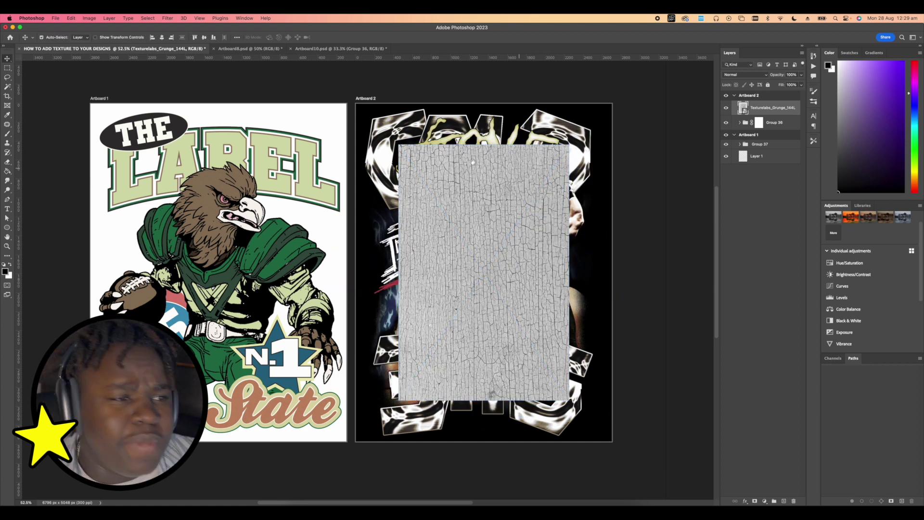
Place Texturelabs_Grunge_157L.jpg from Downloads on Artboard 1 and rotate it -90° to portrait orientation
left_click_drag(354, 201, 461, 190)
left_click(205, 88)
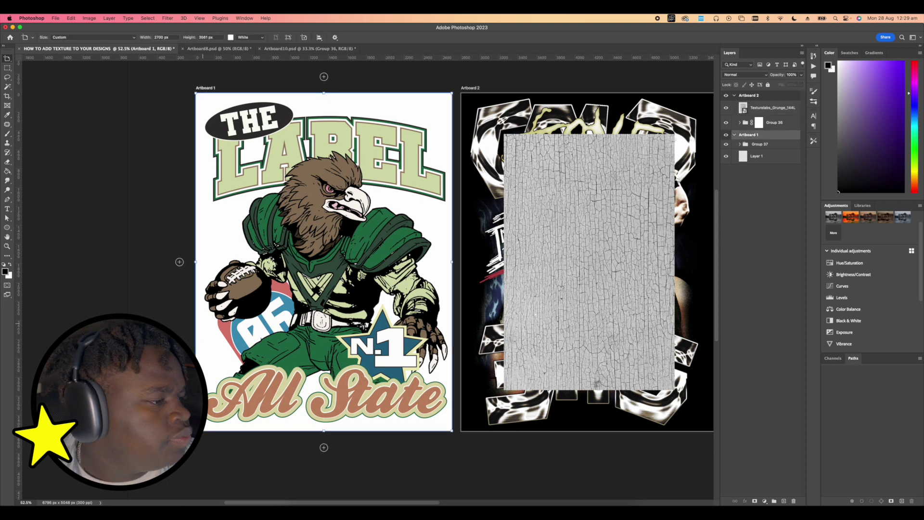
left_click(294, 499)
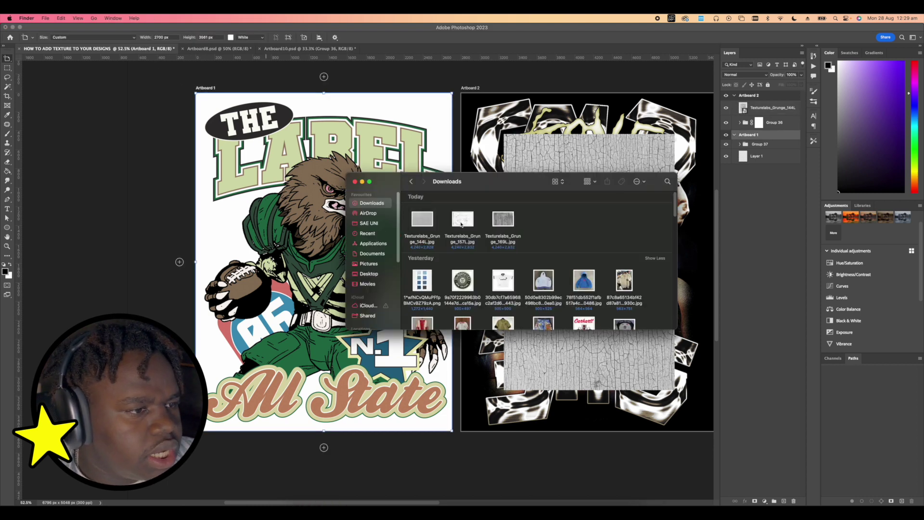
left_click_drag(464, 222, 389, 217)
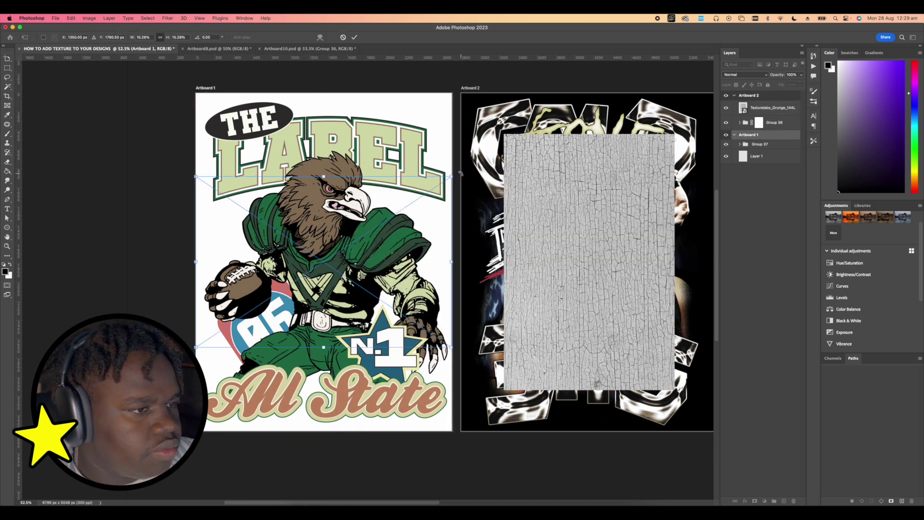
left_click_drag(462, 164, 277, 159)
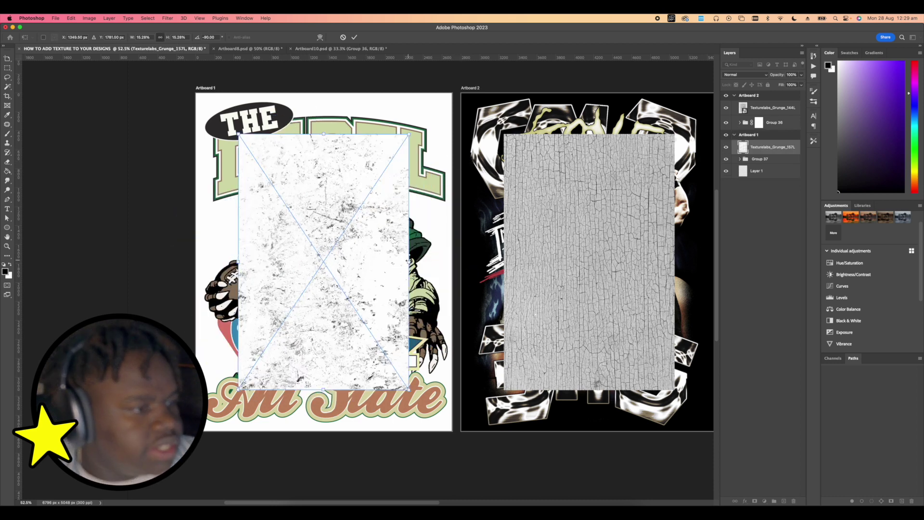
Resize the Texturelabs_Grunge_157L texture so its edges fit Artboard 1 exactly, and apply the transform
left_click_drag(408, 262, 461, 255)
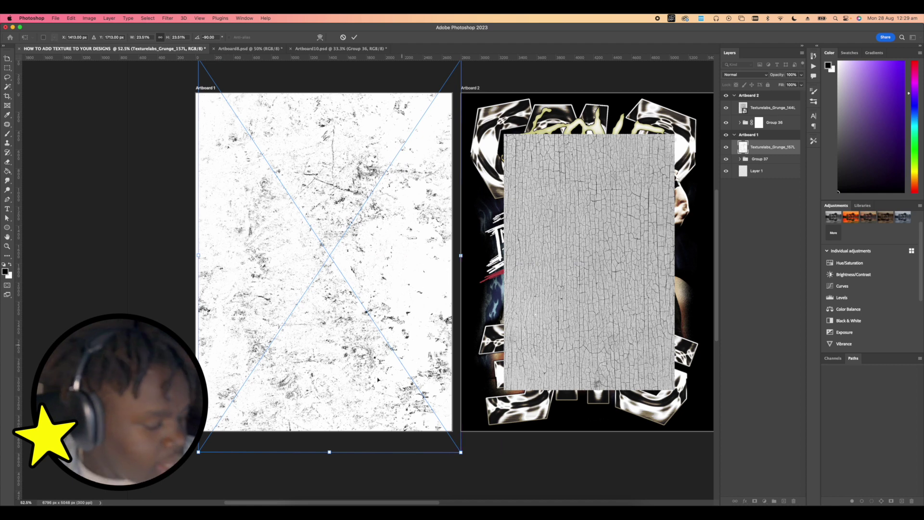
left_click_drag(329, 450, 329, 429)
left_click_drag(460, 245, 452, 245)
scroll(431, 212, "left", 5)
scroll(429, 211, "up", 3)
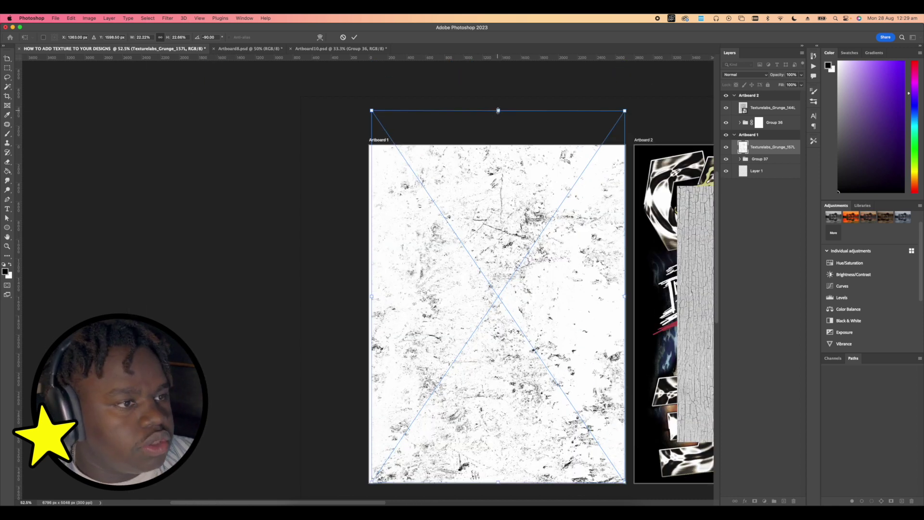
left_click_drag(498, 111, 499, 144)
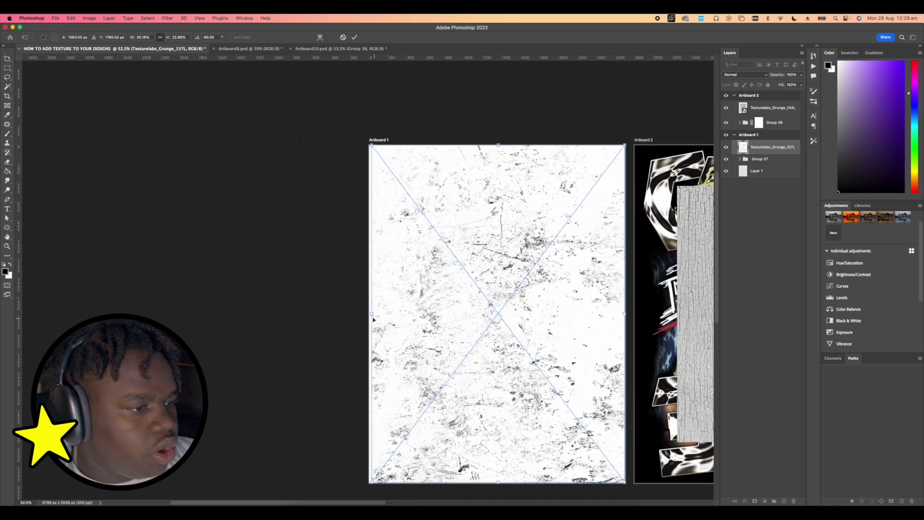
left_click_drag(372, 316, 369, 316)
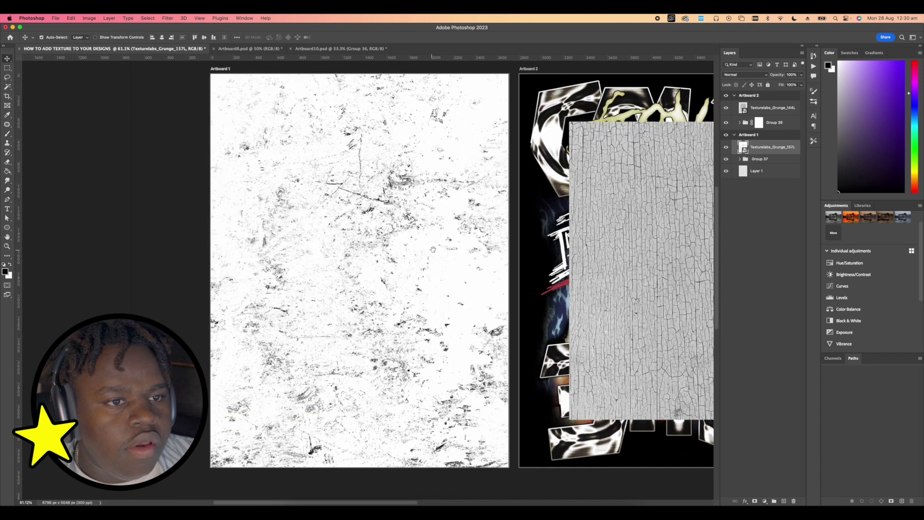
scroll(432, 248, "left", 1)
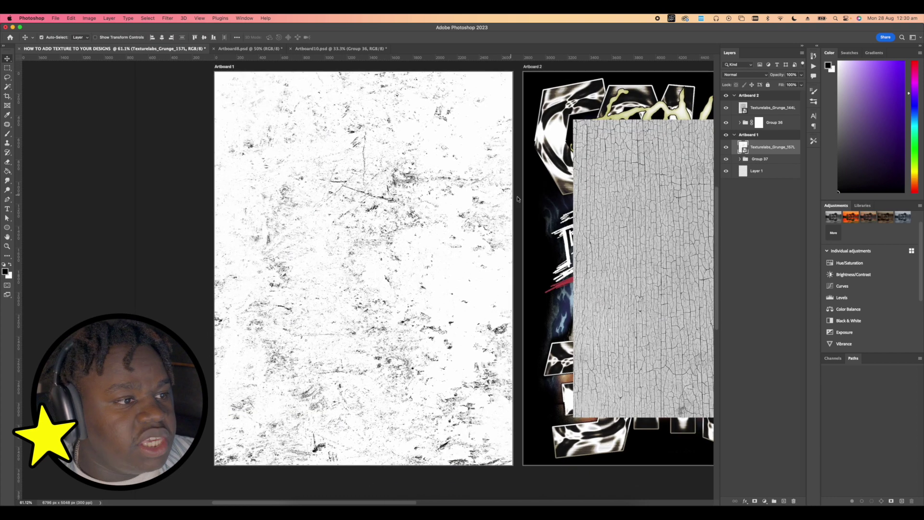
Add a Threshold adjustment layer above the Texturelabs_Grunge_157L texture and set its threshold level to about 169
left_click(765, 502)
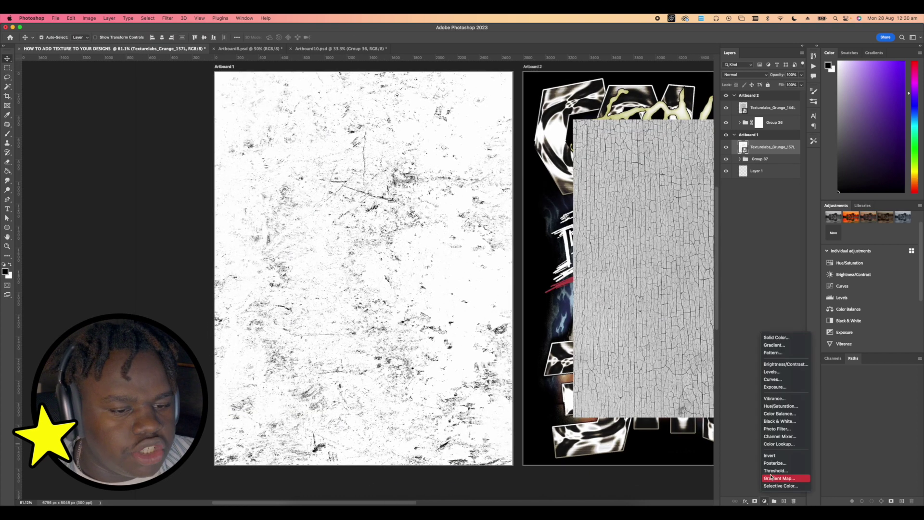
left_click(773, 471)
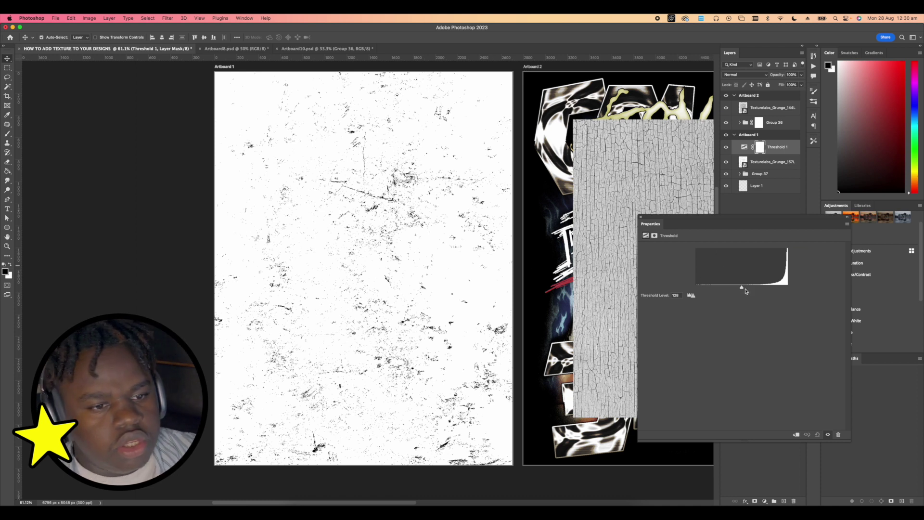
left_click_drag(743, 289, 750, 291)
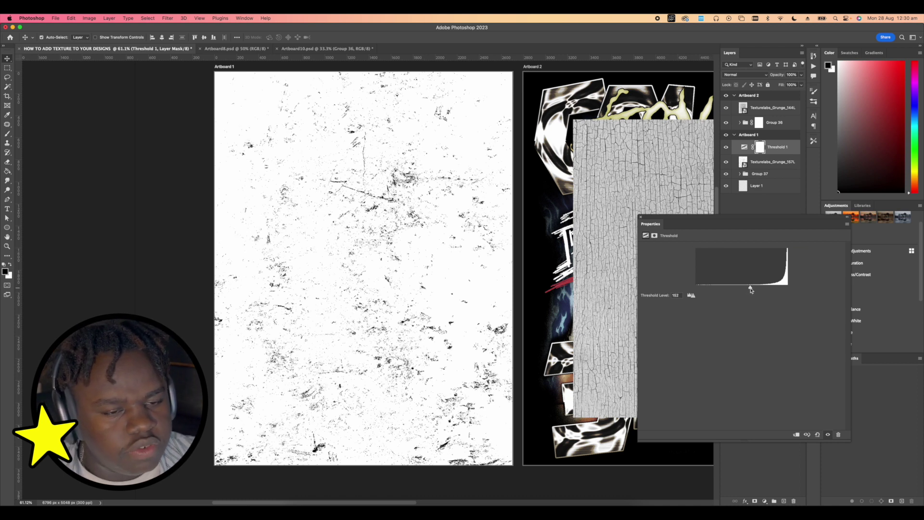
left_click_drag(747, 236, 612, 218)
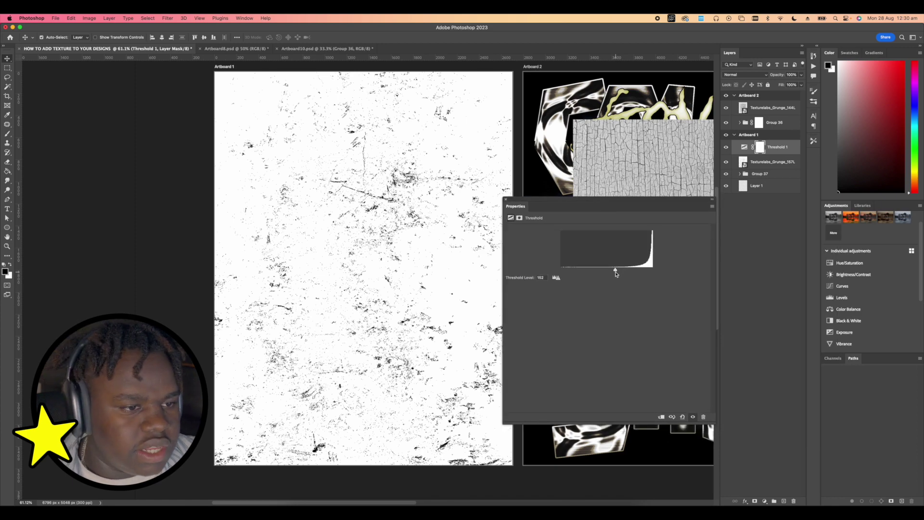
left_click_drag(616, 271, 501, 264)
left_click_drag(560, 269, 621, 270)
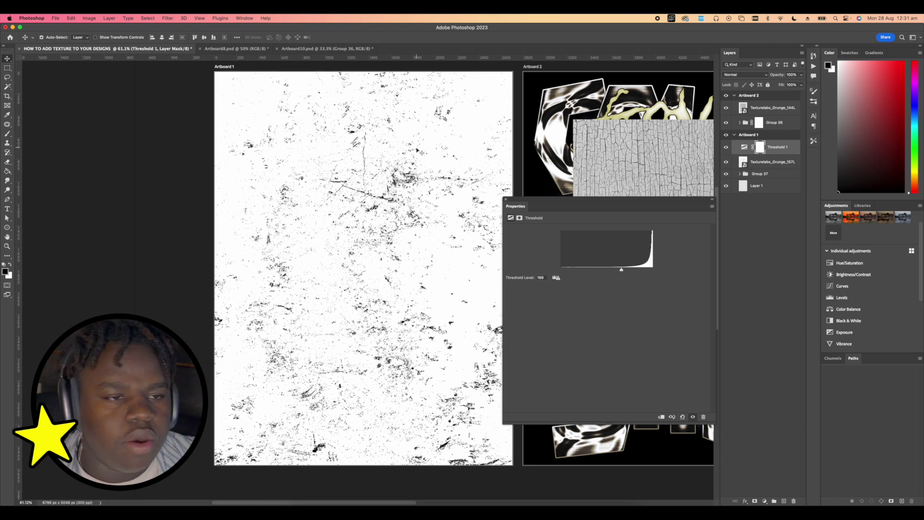
Add a layer mask to Group 37 and select the shadows with Color Range at 100% fuzziness
left_click(756, 174)
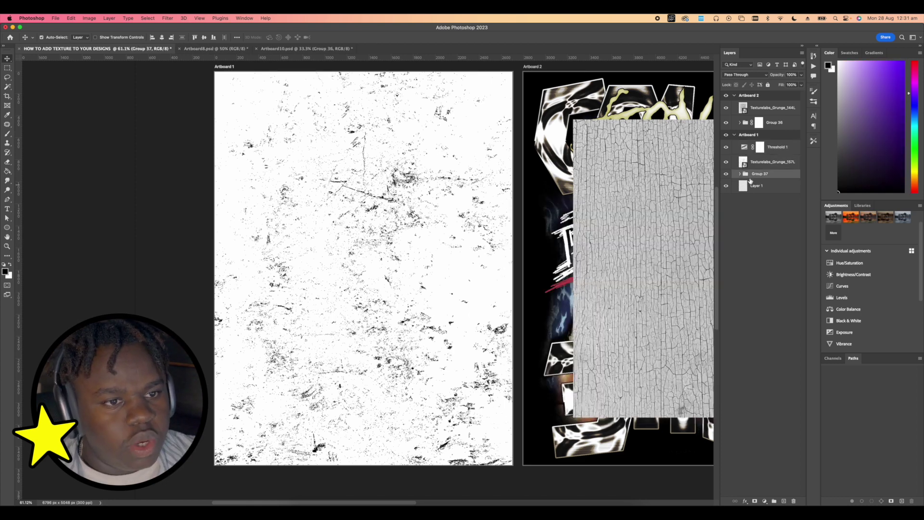
left_click(754, 502)
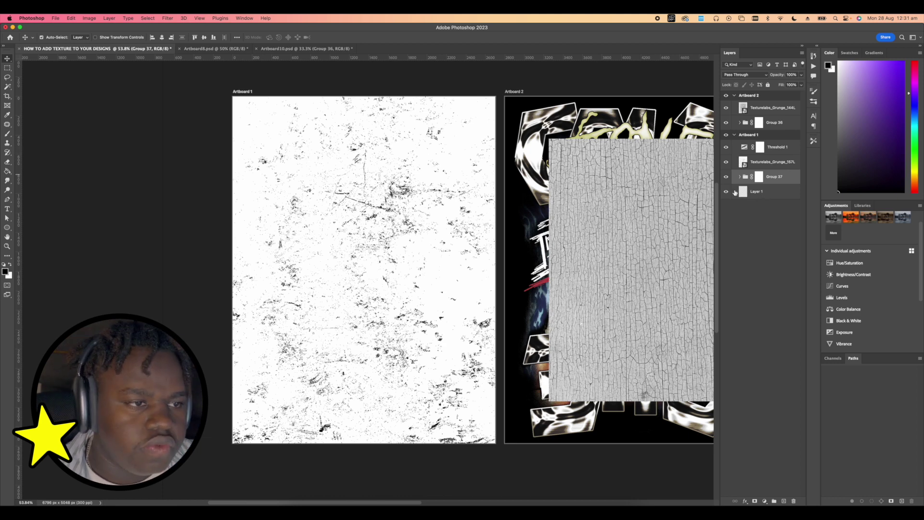
left_click(150, 17)
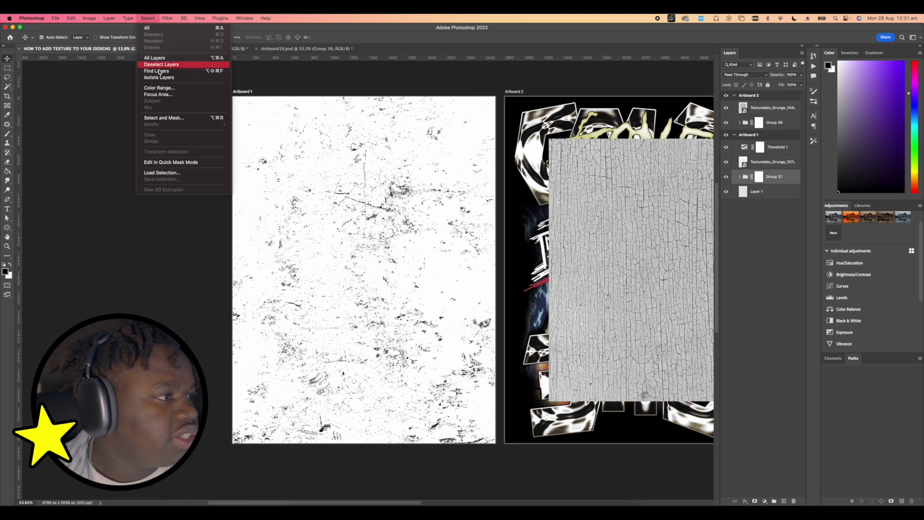
left_click(164, 88)
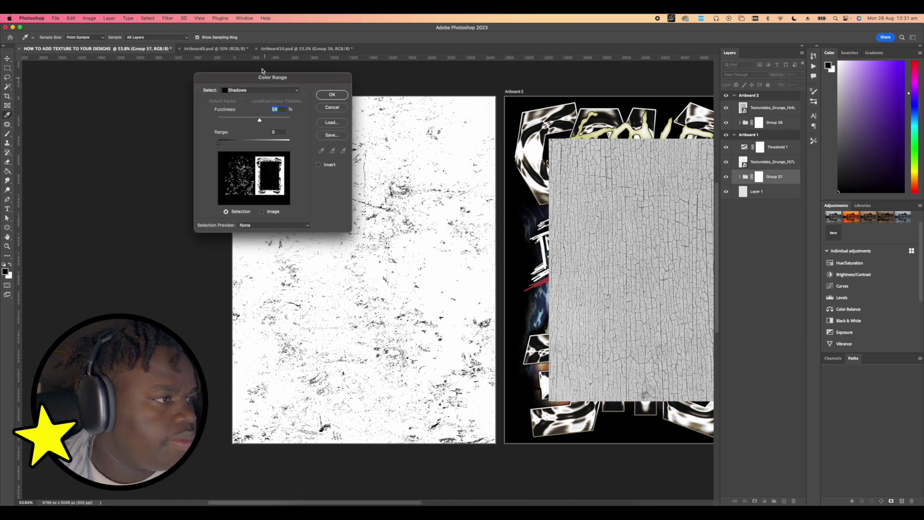
left_click(260, 90)
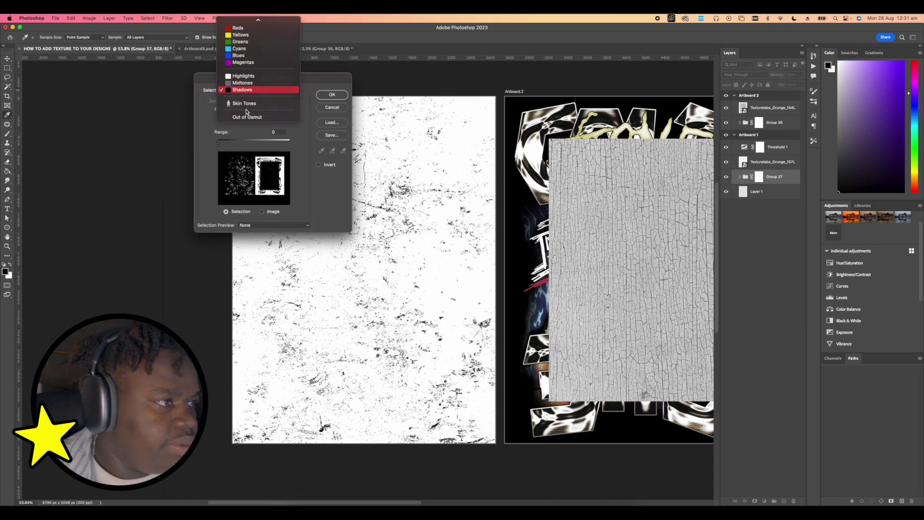
left_click(245, 90)
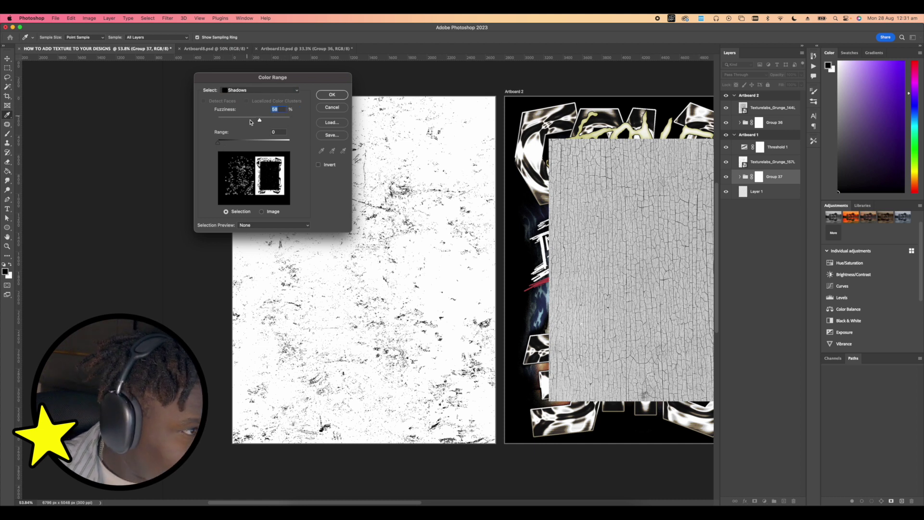
mouse_move(260, 121)
left_mouse_down()
mouse_move(307, 124)
mouse_move(246, 120)
mouse_move(255, 120)
left_mouse_up()
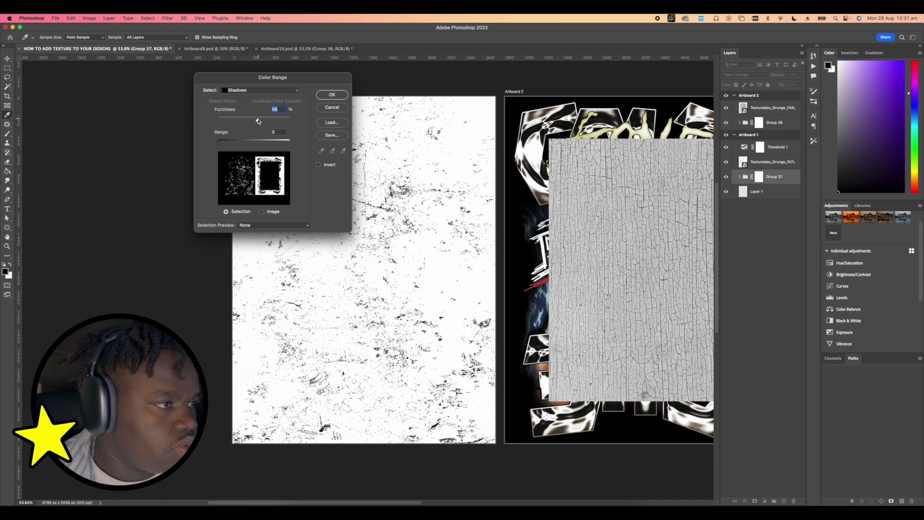
left_click_drag(258, 122, 389, 123)
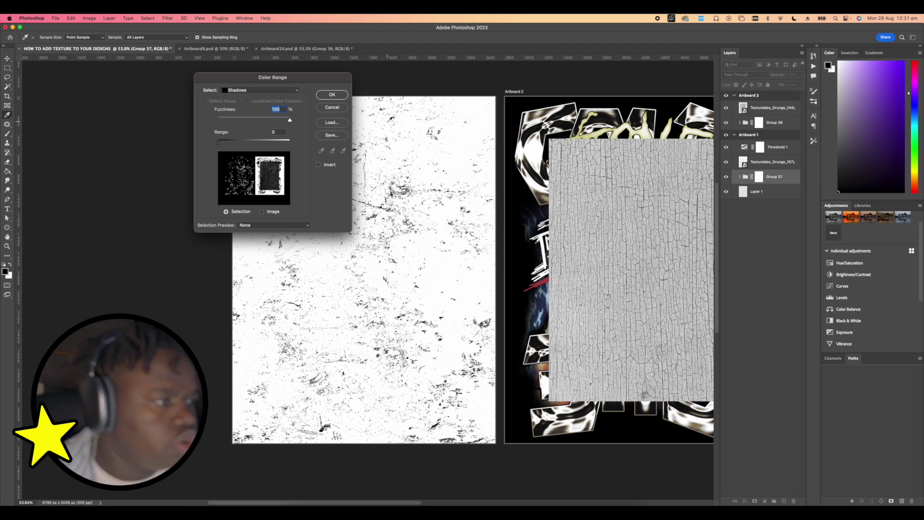
key("Return")
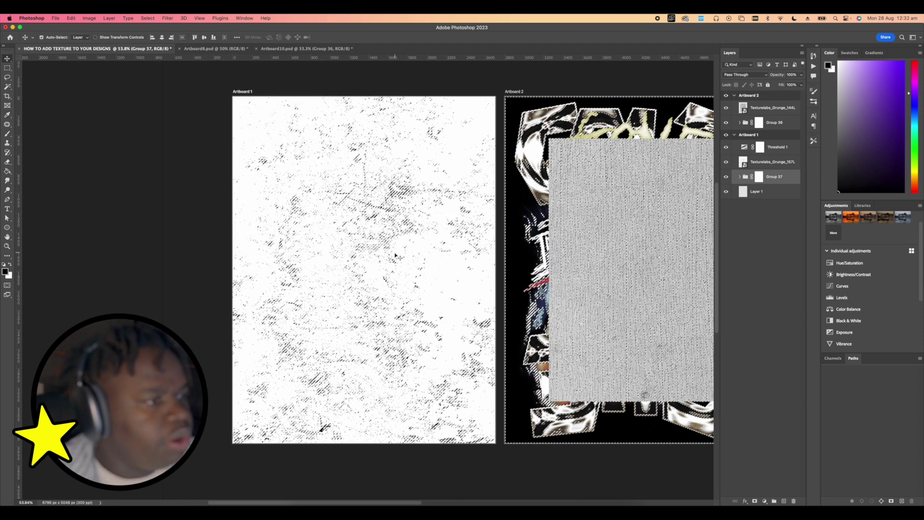
Fill the selected shadows with black on Group 37's layer mask using the Paint Bucket, and clear the selection
left_click(759, 176)
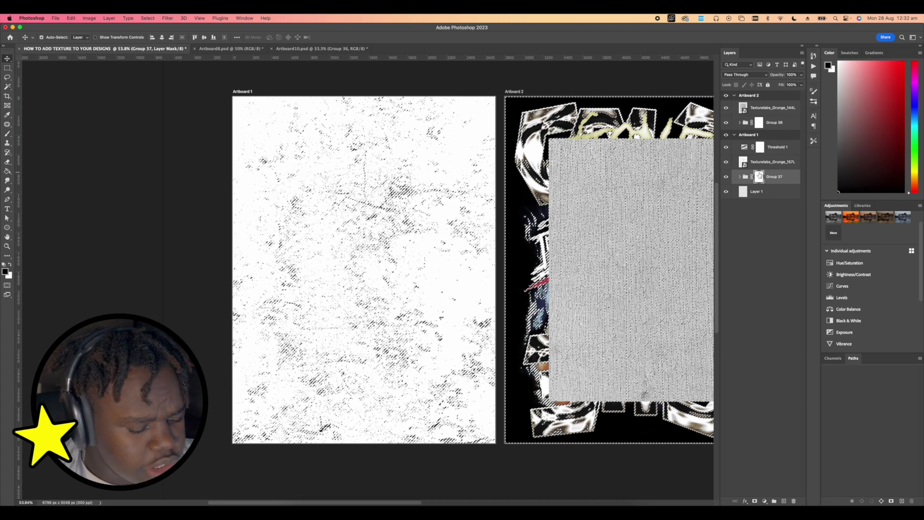
key("g")
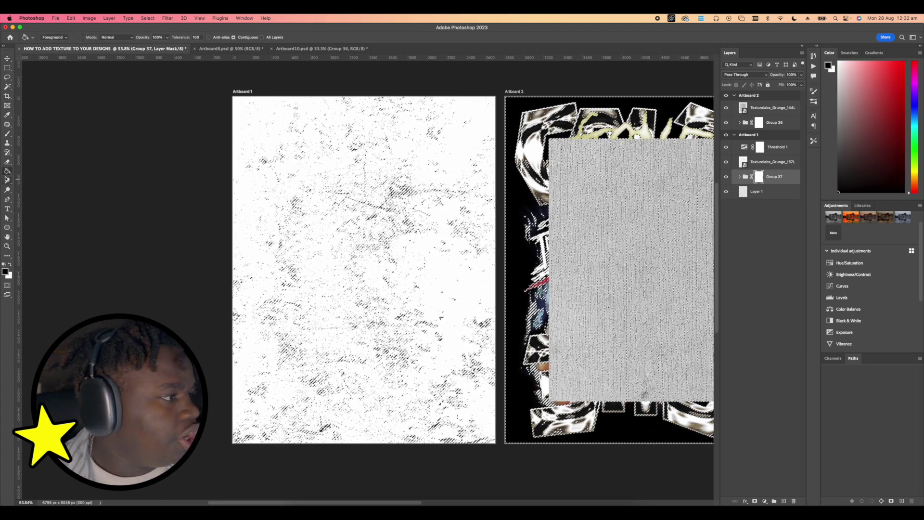
right_click(9, 171)
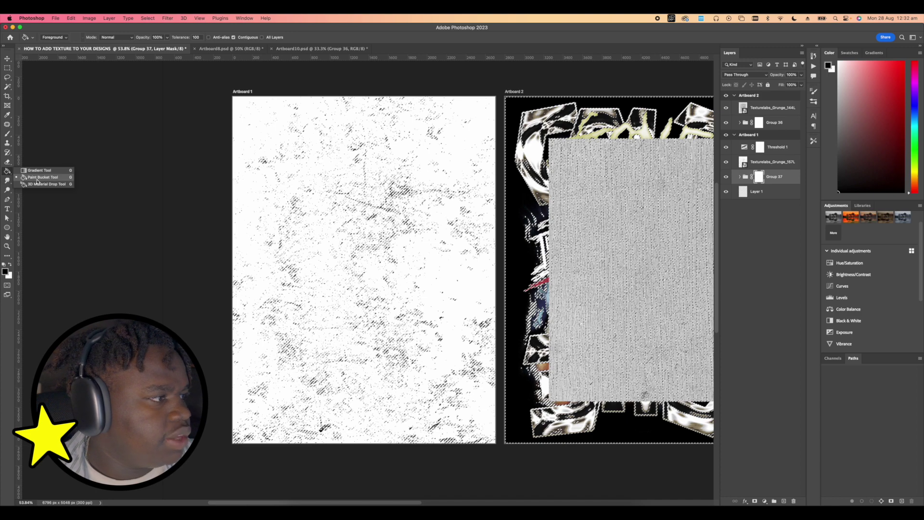
left_click(37, 179)
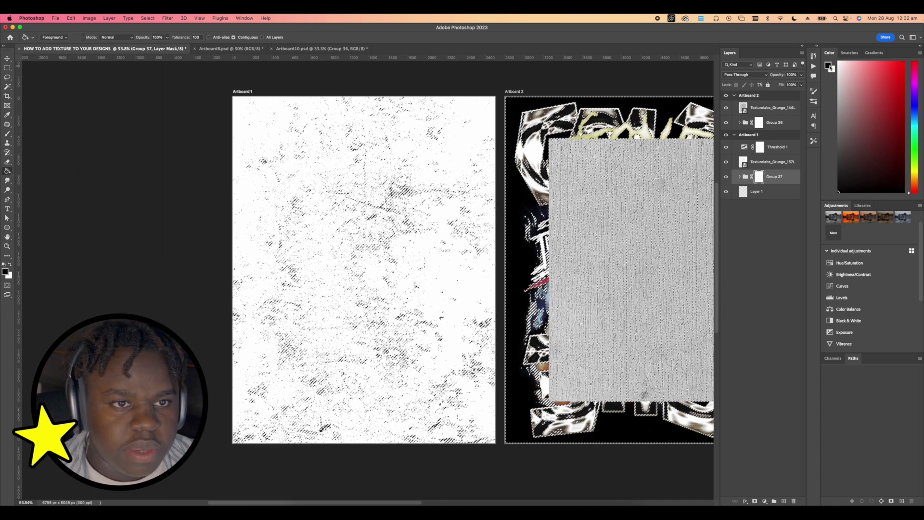
left_click(373, 268)
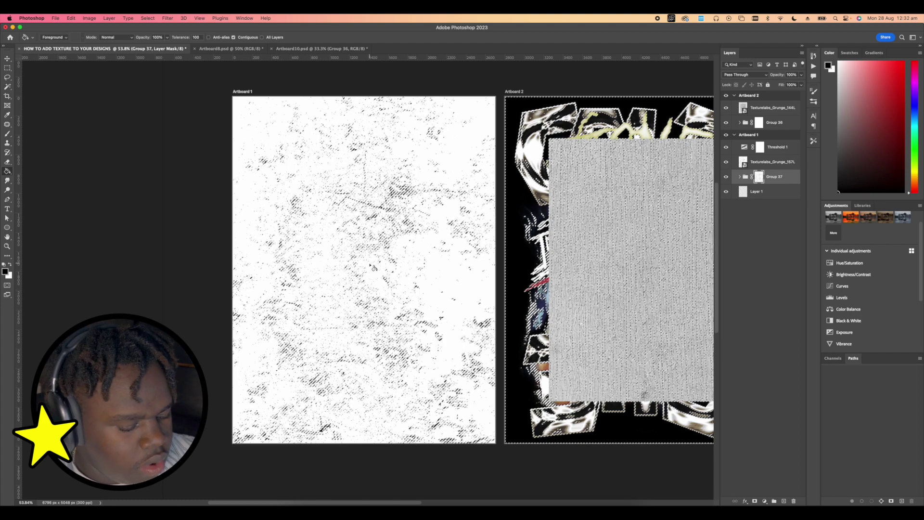
key("ctrl+d")
left_click(8, 58)
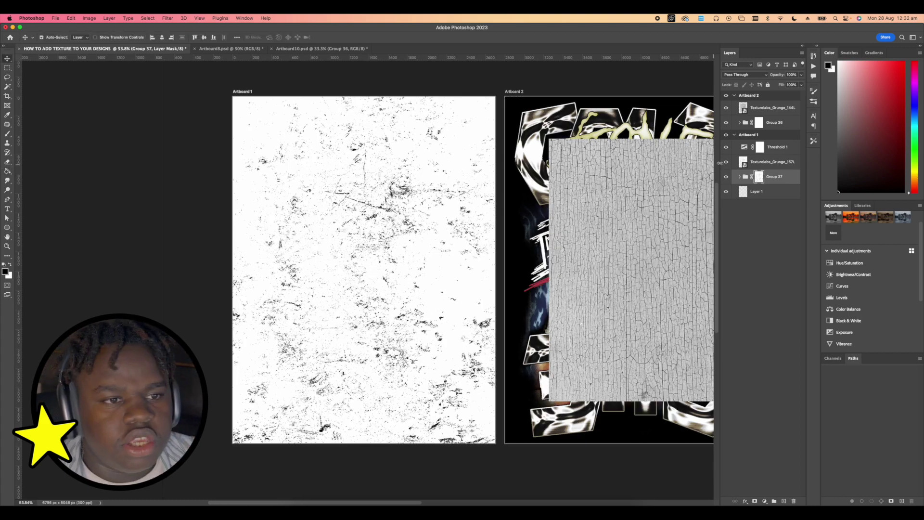
Hide the Texturelabs_Grunge_157L texture and the Threshold 1 layer, and inspect the textured eagle design
left_click(726, 162)
left_click(727, 147)
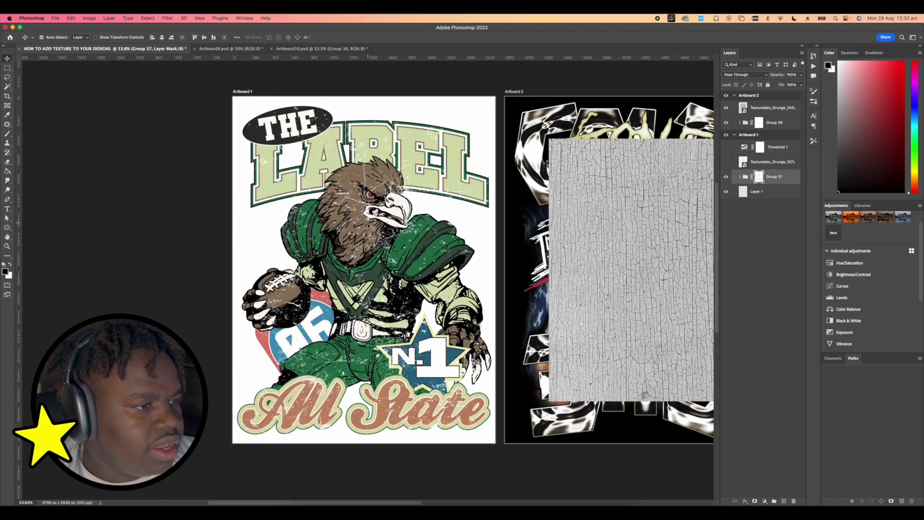
scroll(368, 223, "up", 6)
scroll(368, 223, "down", 4)
scroll(376, 227, "down", 4)
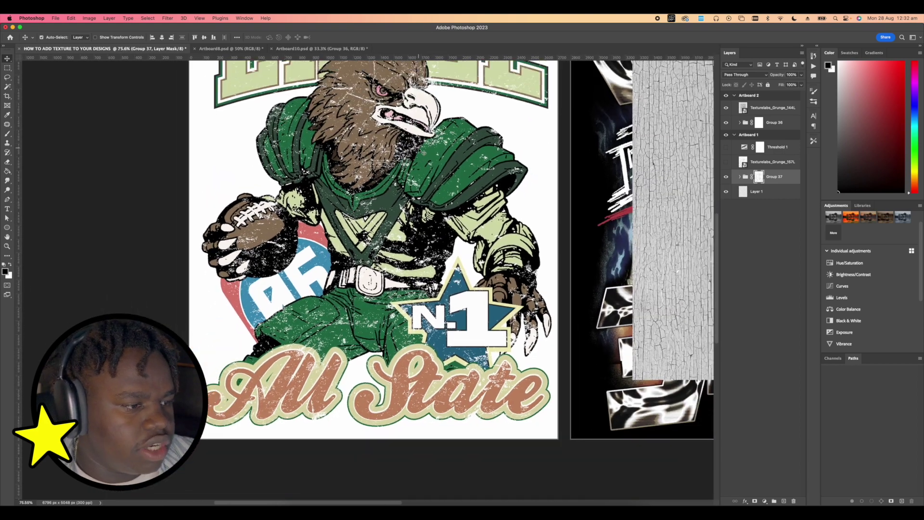
scroll(267, 119, "down", 3)
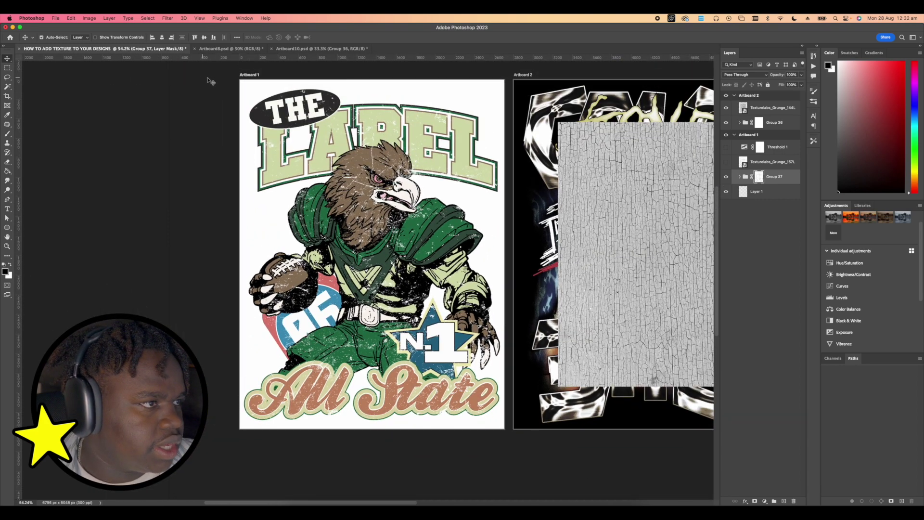
Set Artboard 1's background color to black and inspect the textured design against it
left_click(249, 75)
left_click(247, 38)
left_click(246, 44)
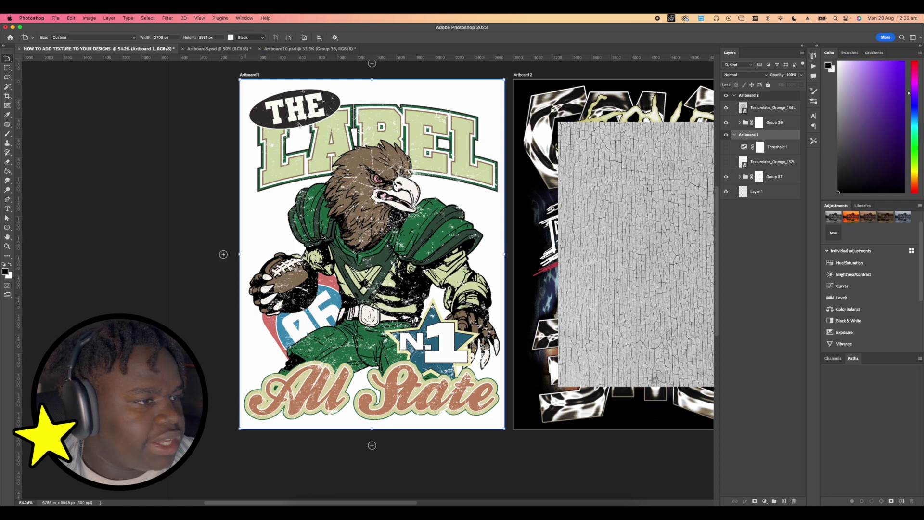
scroll(367, 281, "up", 4)
scroll(367, 280, "up", 1)
scroll(366, 277, "down", 2)
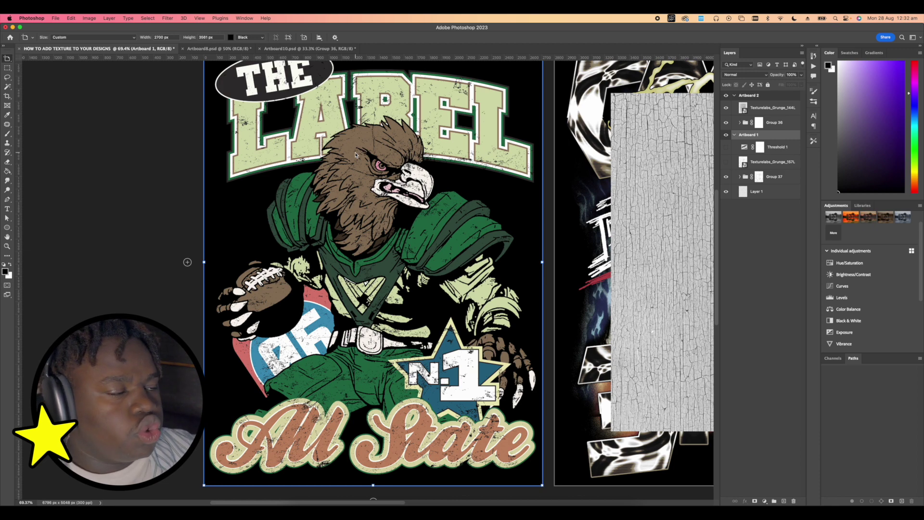
scroll(355, 155, "down", 4)
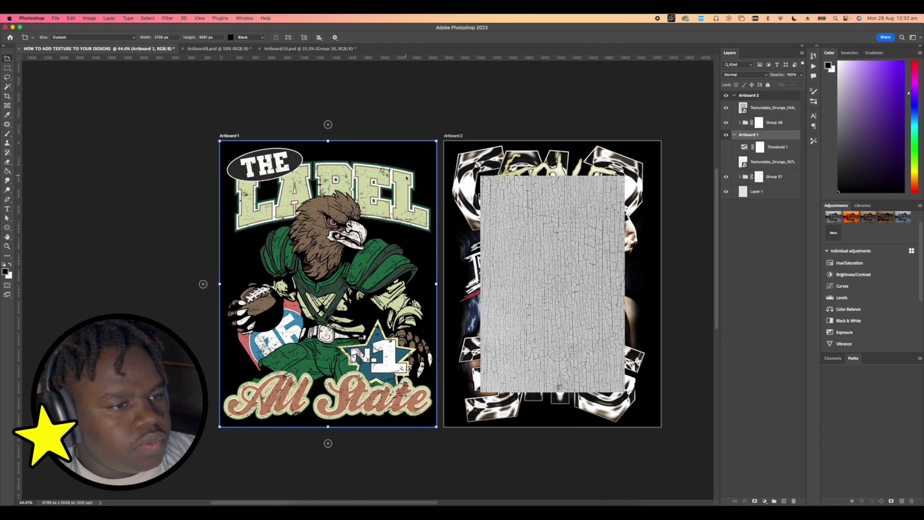
Delete the Texturelabs_Grunge_144L texture layer from Artboard 2
scroll(407, 178, "down", 1)
scroll(407, 178, "right", 1)
key("v")
left_click(514, 211)
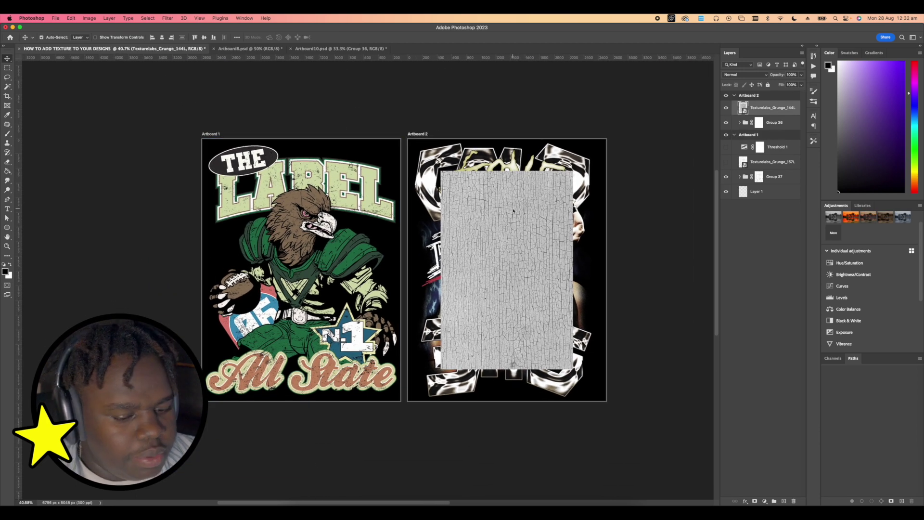
key("Delete")
Place Texturelabs_Grunge_144L.jpg from Downloads on Artboard 2 in portrait orientation so it covers the whole artboard
left_click(323, 502)
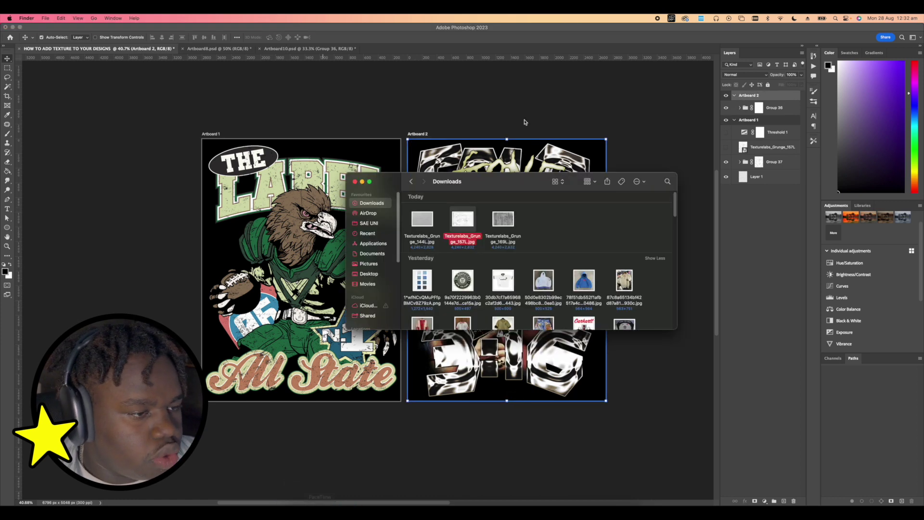
left_click_drag(423, 219, 511, 208)
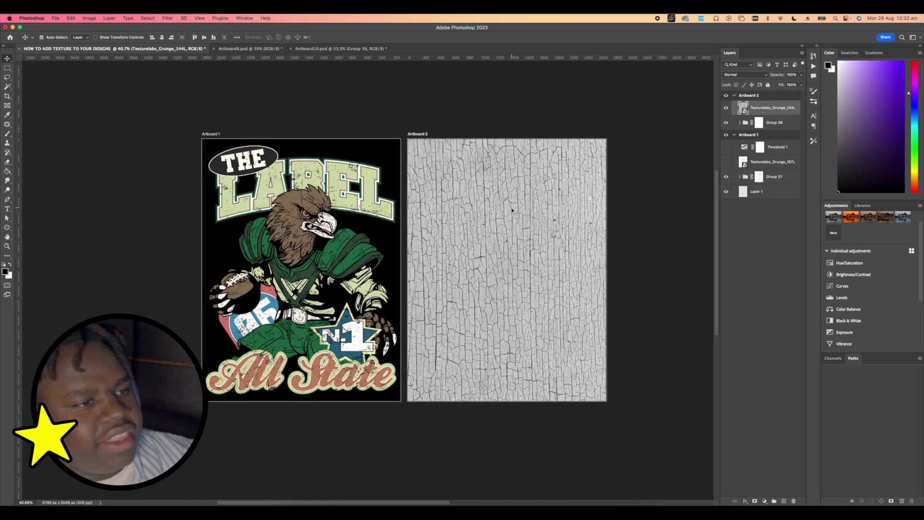
scroll(511, 207, "up", 2)
scroll(559, 210, "up", 2)
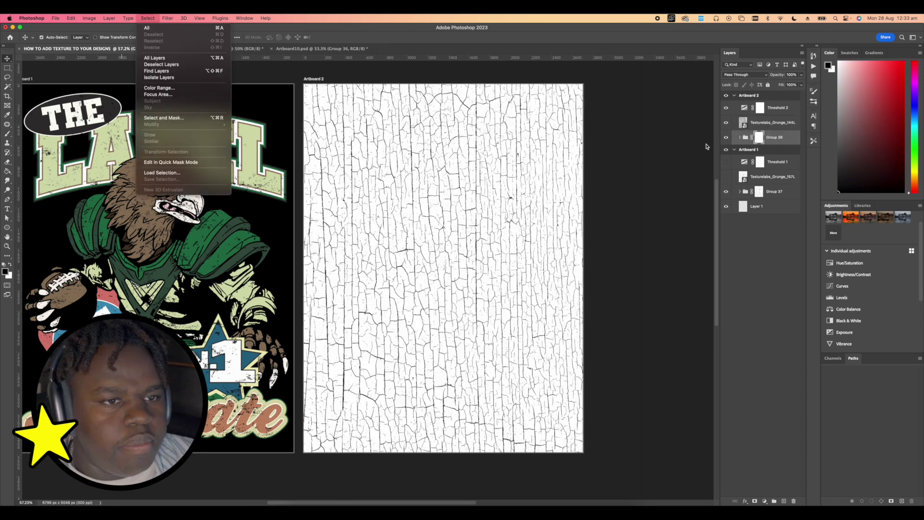
With Artboard 2's masked design group selected, select the shadows with Color Range at 63% fuzziness
left_click(737, 135)
left_click(744, 139)
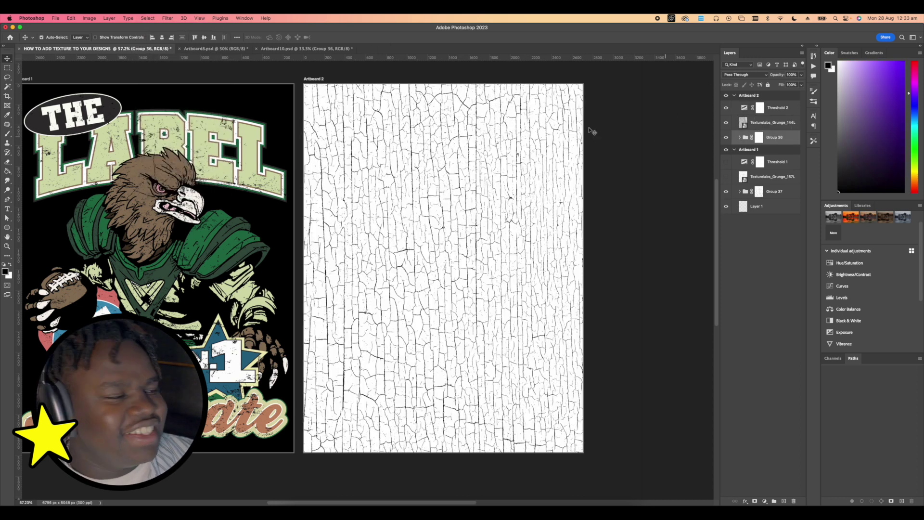
left_click(148, 19)
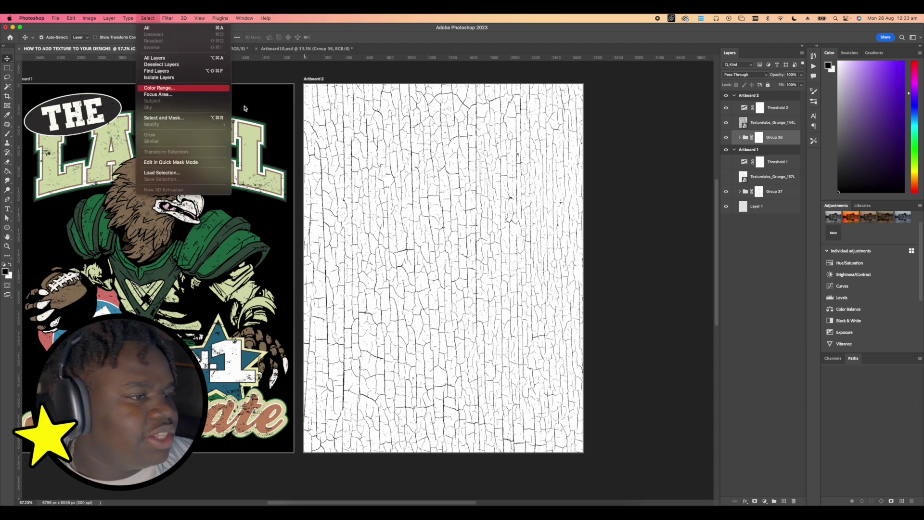
left_click(166, 87)
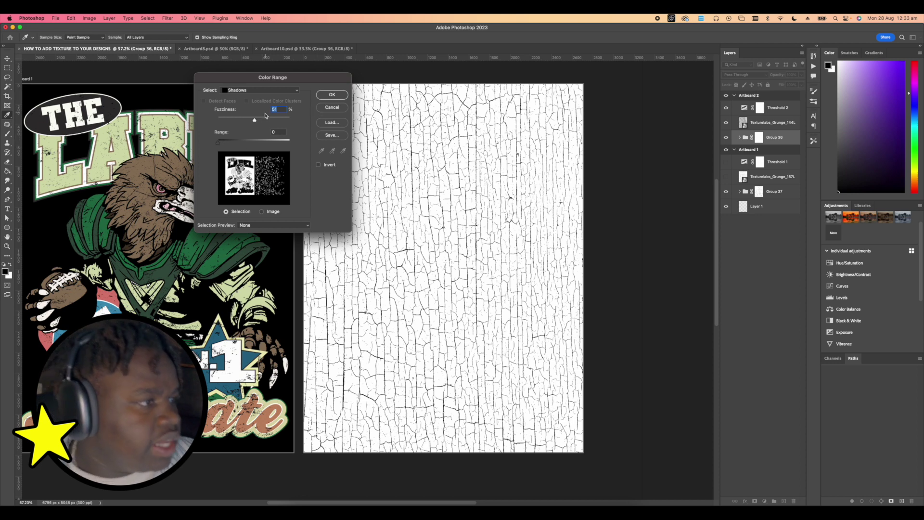
left_click_drag(258, 121, 262, 122)
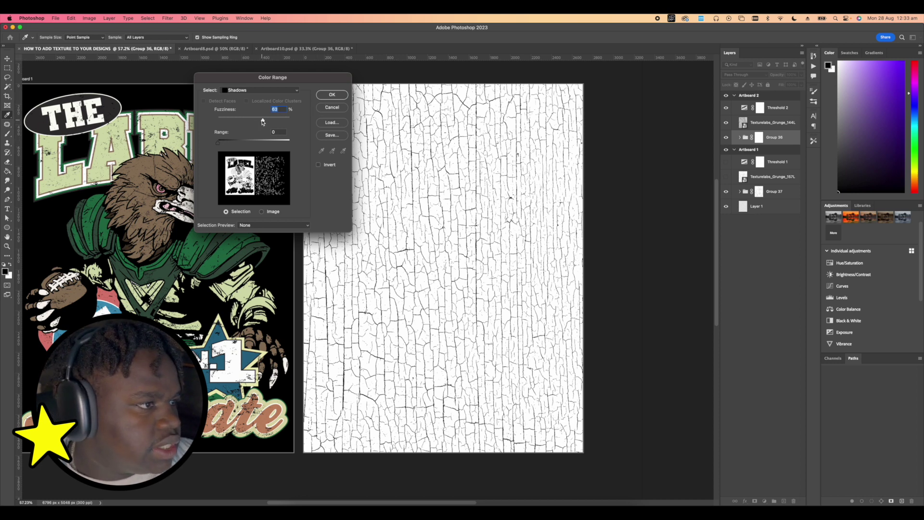
key("Return")
Fill the selected cracks with black on Artboard 2's group mask, deselect, and hide the Threshold 2 and Texturelabs_Grunge_144L layers
key("g")
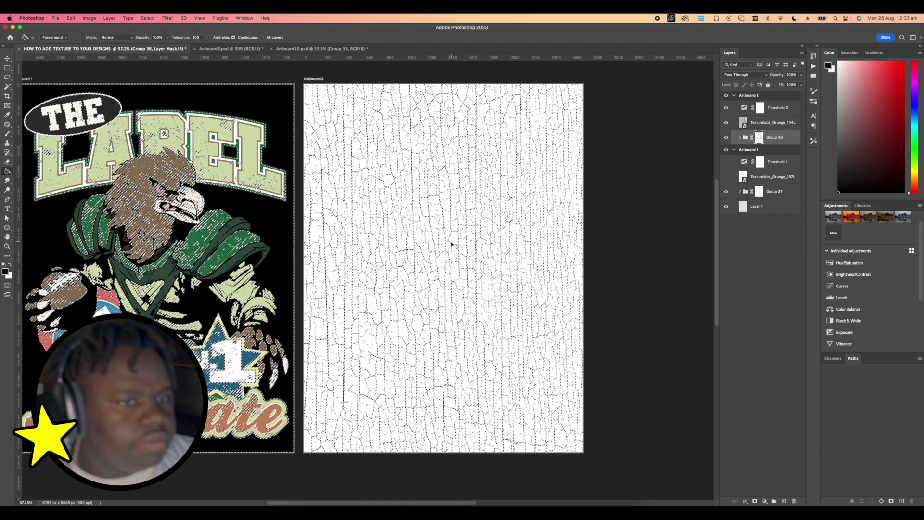
key("super+d")
left_click(727, 108)
scroll(460, 197, "up", 2)
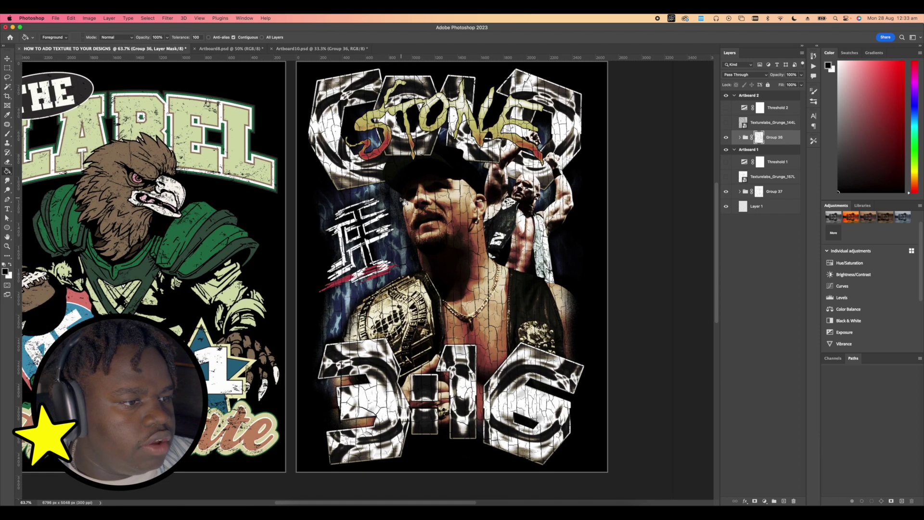
Examine the crack texture across Artboard 2's design at overview and close-up, and expand its group to check the nested layers
scroll(459, 197, "down", 4)
scroll(460, 197, "down", 2)
scroll(460, 197, "up", 2)
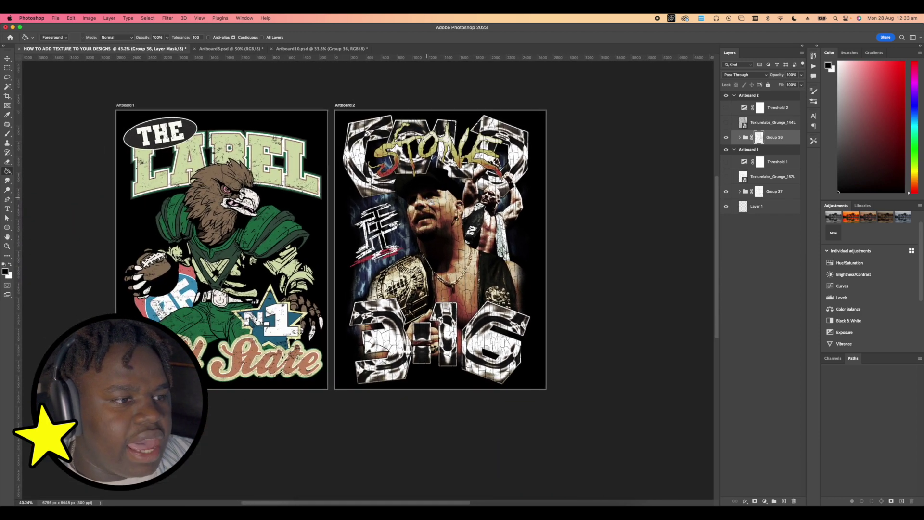
scroll(424, 199, "up", 1)
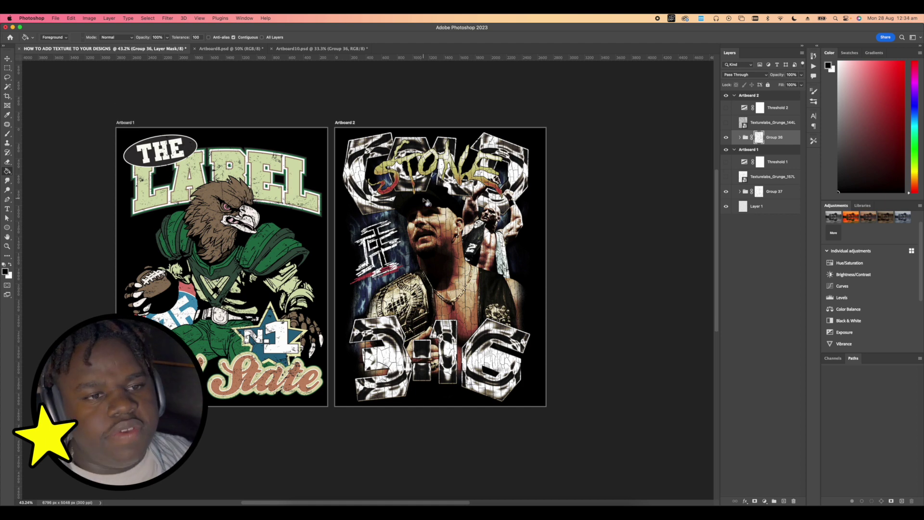
left_click(740, 137)
scroll(390, 201, "up", 3)
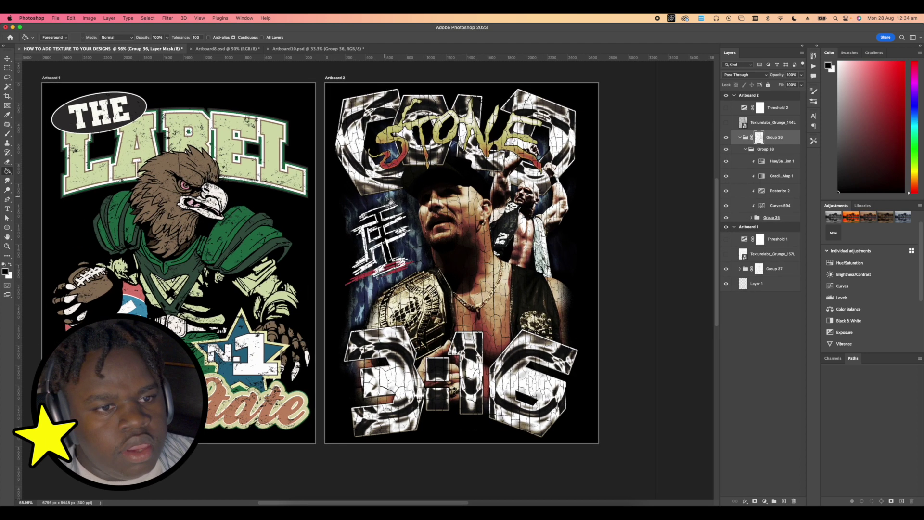
left_click(767, 150)
scroll(528, 183, "up", 5)
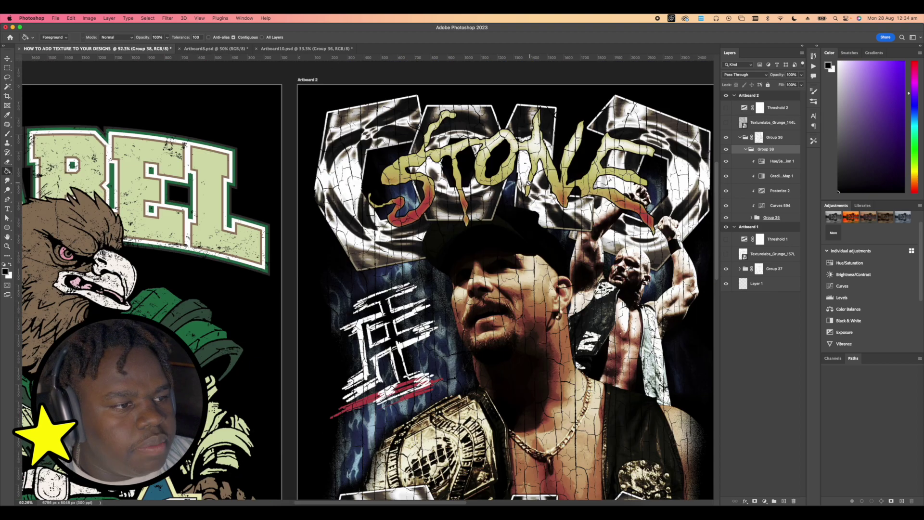
scroll(528, 183, "up", 6)
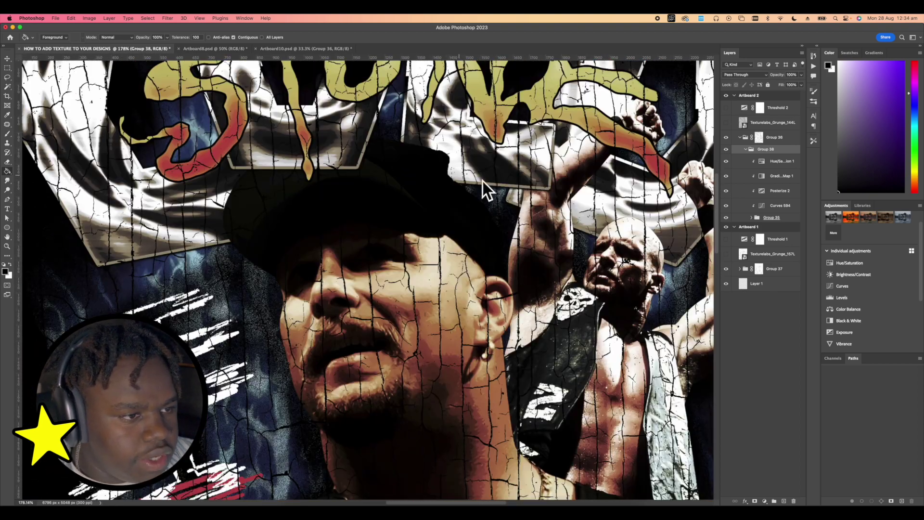
scroll(483, 181, "down", 3)
scroll(386, 245, "up", 8)
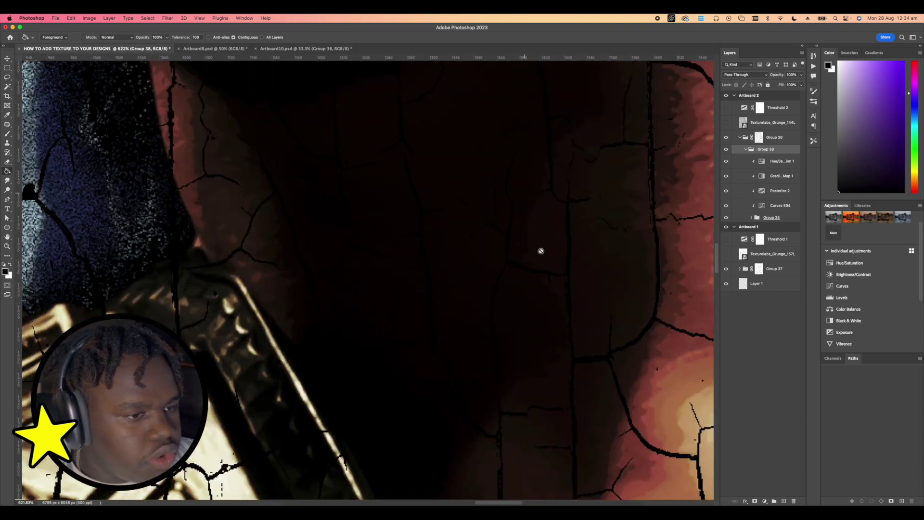
scroll(522, 241, "down", 5)
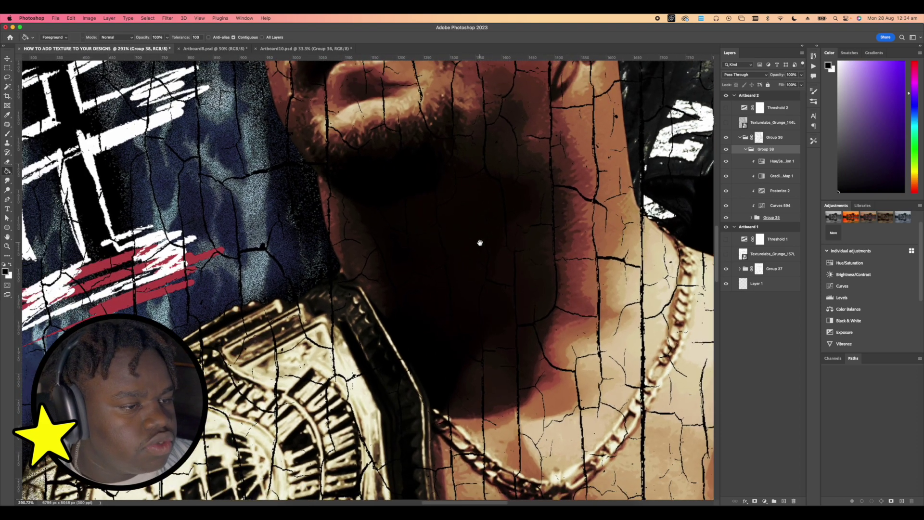
left_click_drag(480, 242, 544, 249)
scroll(539, 241, "down", 4)
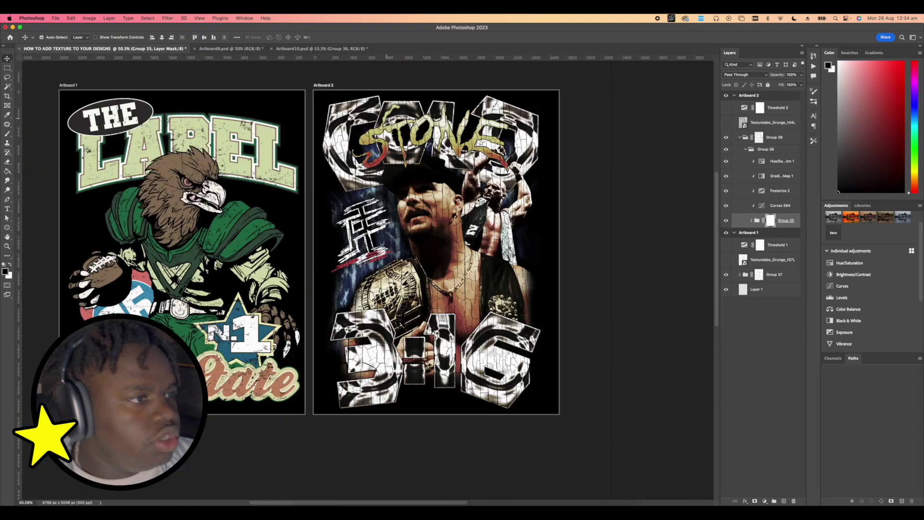
scroll(371, 114, "up", 1)
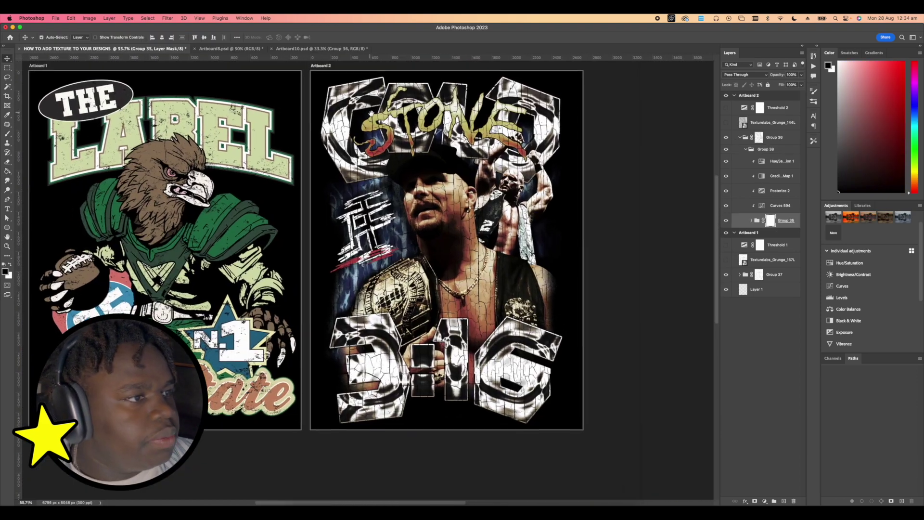
Disable the crack-texture layer mask on Artboard 2's outer design group
left_click_drag(371, 114, 381, 120)
left_click(334, 80)
left_click_drag(337, 85, 371, 91)
left_click(759, 138)
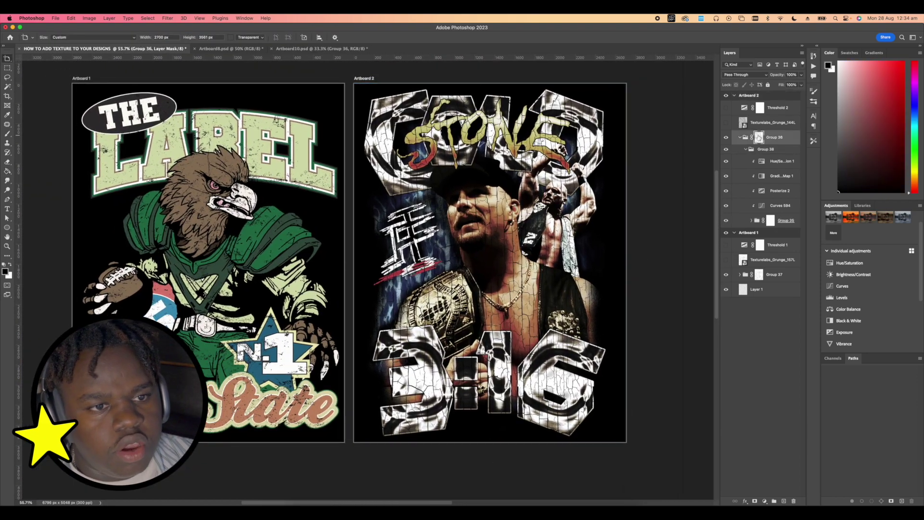
right_click(760, 137)
left_click(780, 139)
key("v")
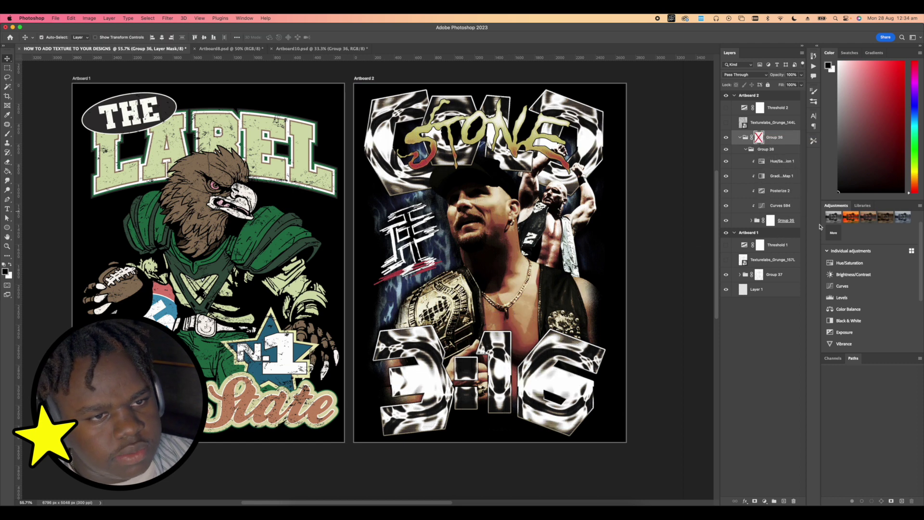
With Artboard 2's innermost group, Group 35, active, select the shadows with Color Range
left_click(771, 221)
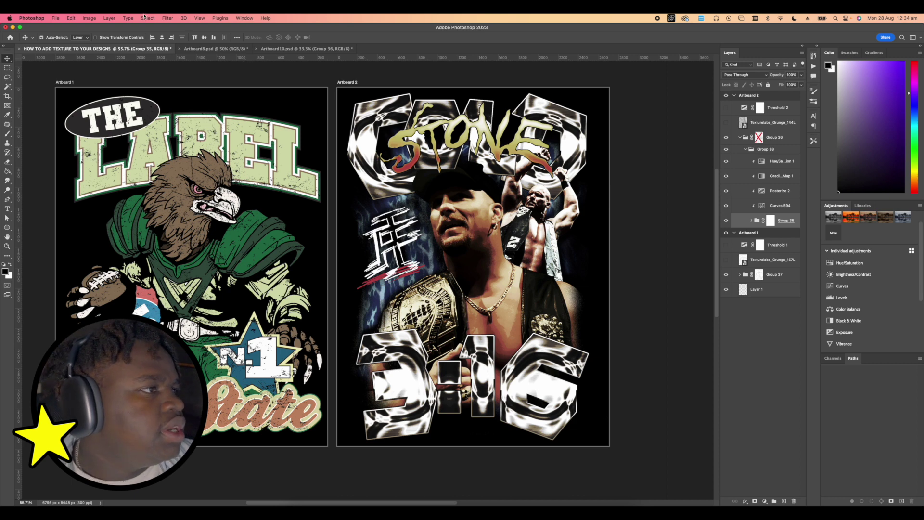
left_click(144, 17)
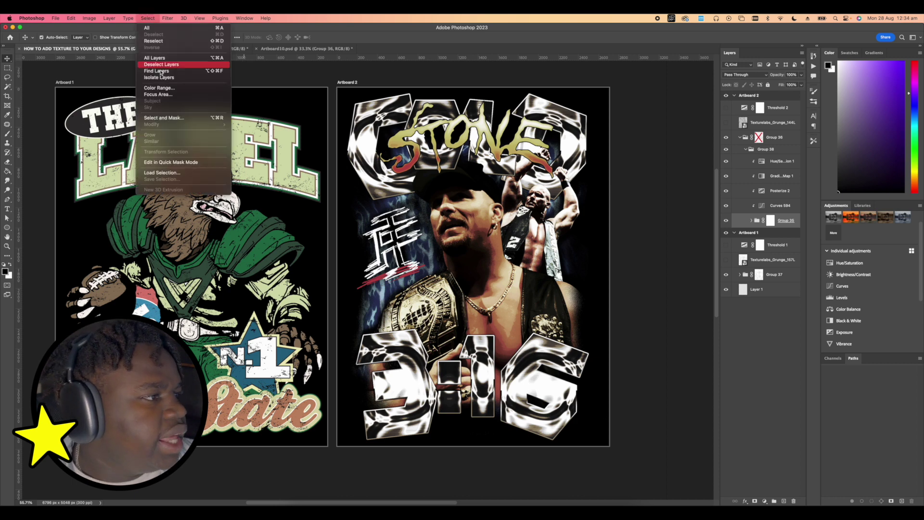
left_click(160, 92)
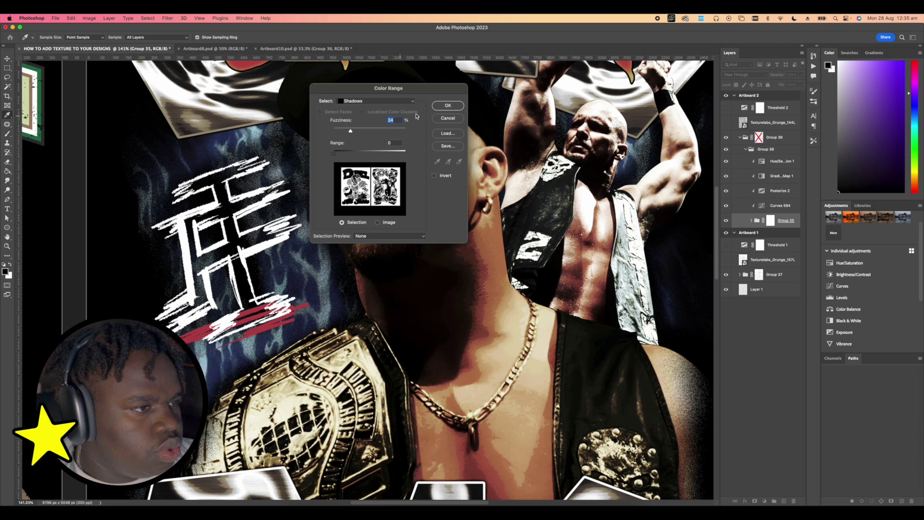
left_click(442, 109)
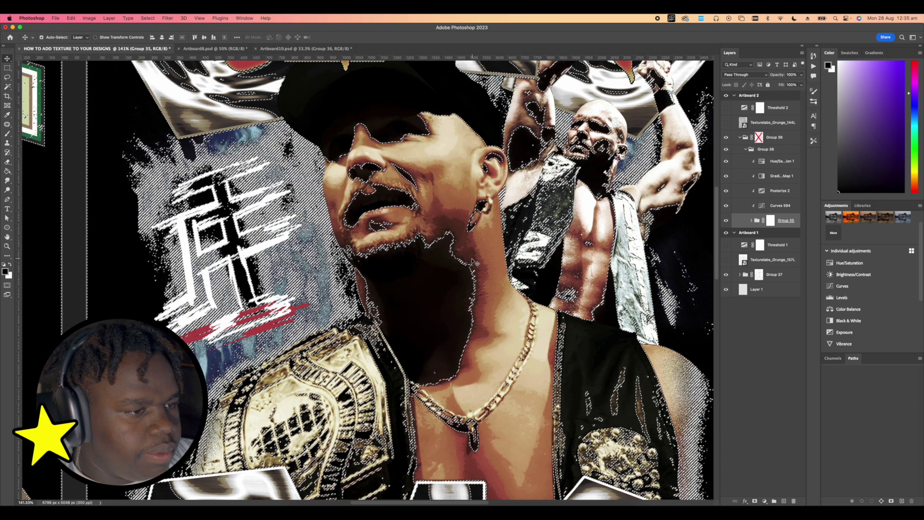
scroll(474, 260, "up", 4)
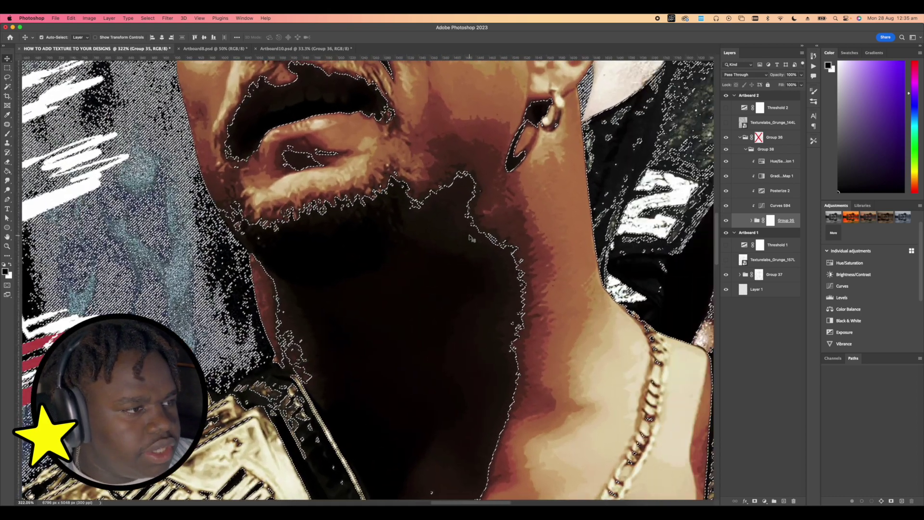
scroll(474, 210, "down", 5)
scroll(449, 165, "up", 4)
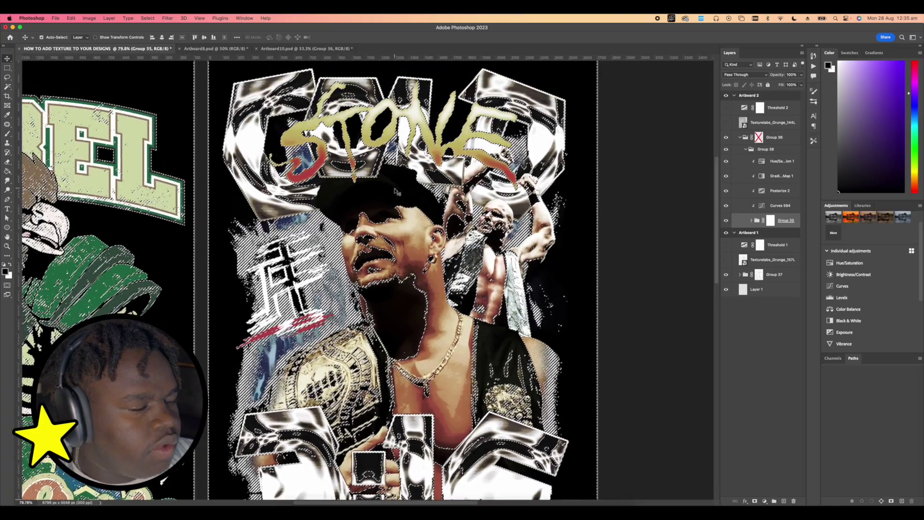
scroll(381, 174, "down", 5)
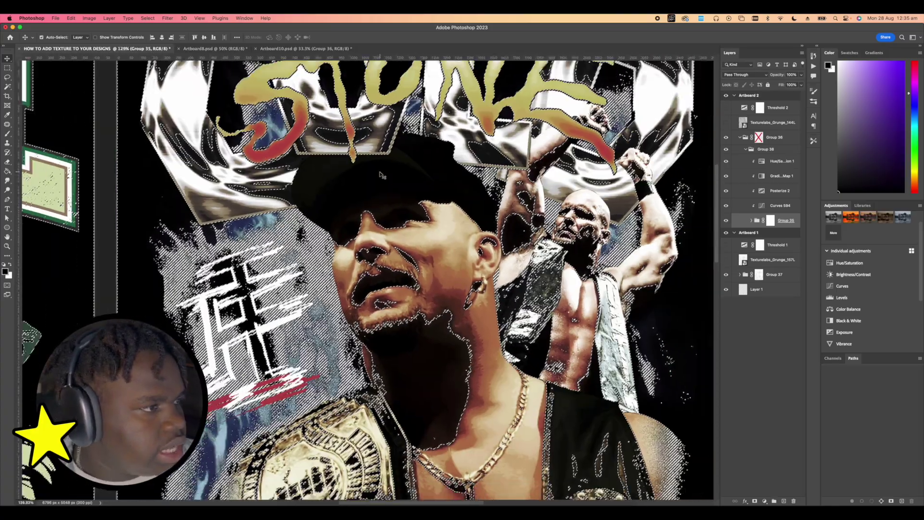
scroll(408, 185, "down", 3)
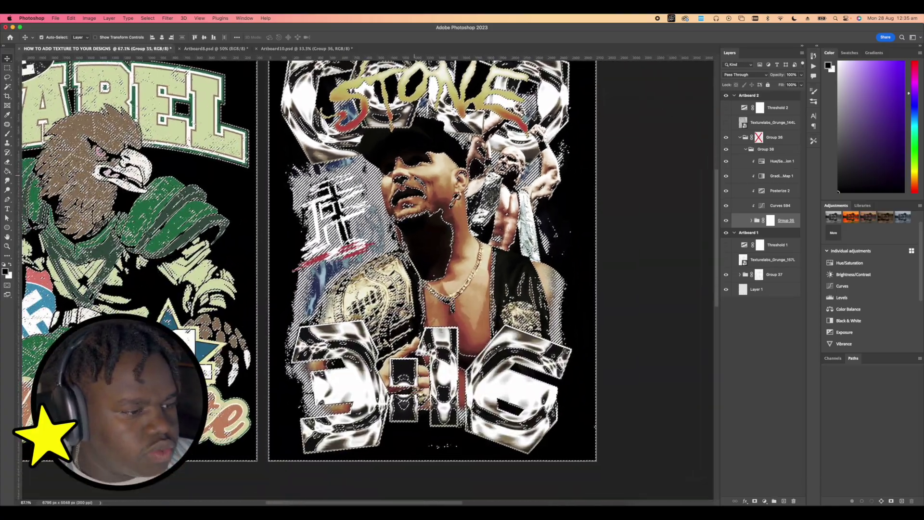
scroll(426, 183, "down", 1)
Fill the selected shadows with black on Group 35's layer mask using the Paint Bucket, and deselect
left_click(770, 221)
key("g")
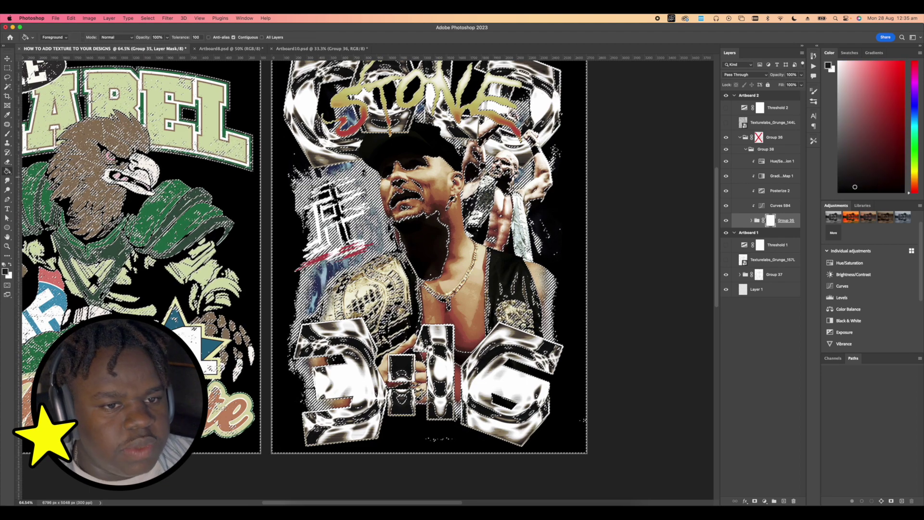
left_click(443, 307)
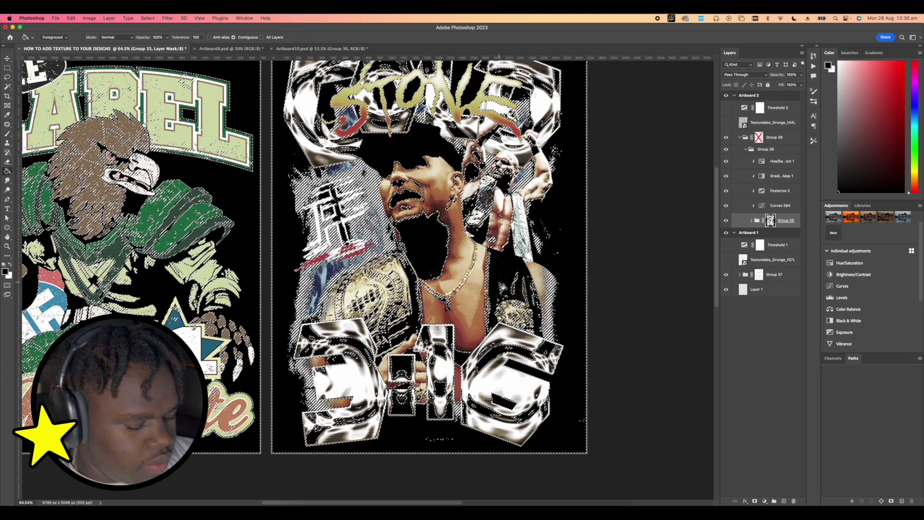
key("super+d")
scroll(494, 290, "down", 2)
scroll(452, 268, "left", 2)
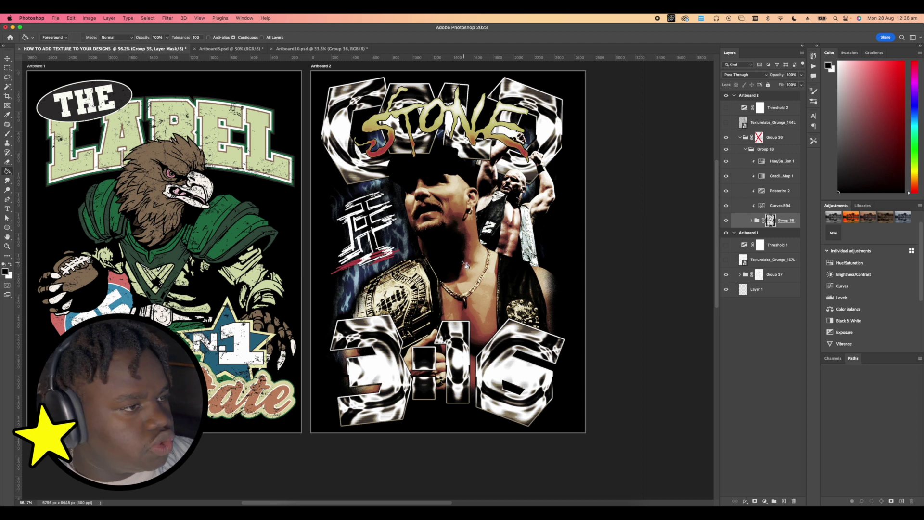
scroll(361, 208, "up", 2)
scroll(351, 220, "down", 1)
scroll(351, 220, "down", 1)
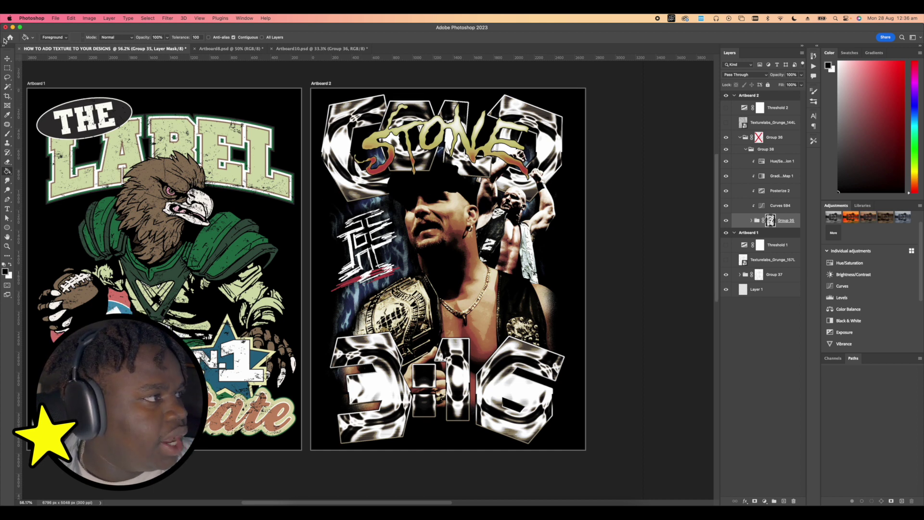
Re-enable the crack-texture layer mask on Artboard 2's outer design group
left_click(7, 58)
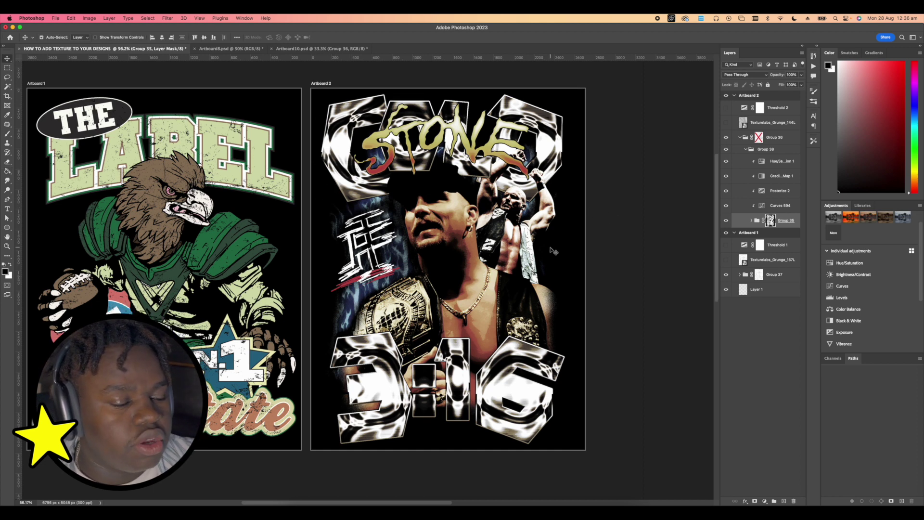
scroll(520, 220, "down", 1)
scroll(520, 220, "left", 1)
left_click(760, 138, "shift")
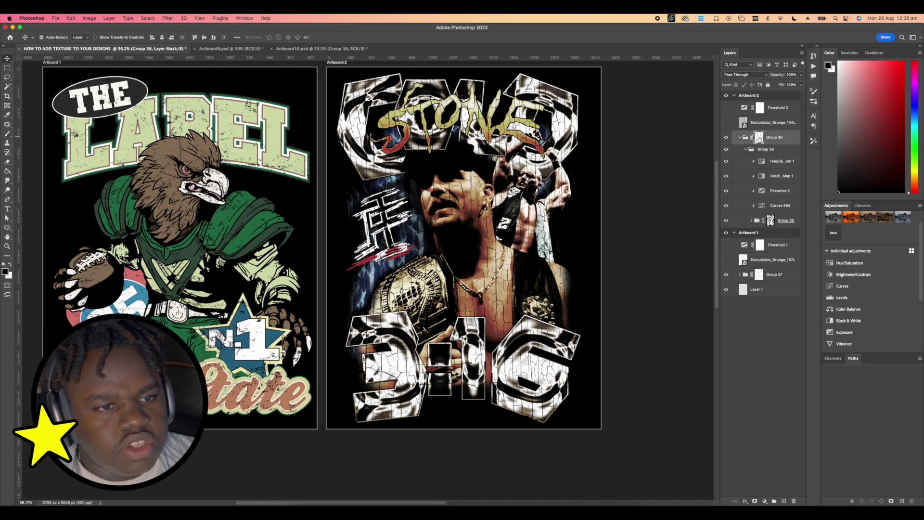
scroll(465, 179, "down", 3)
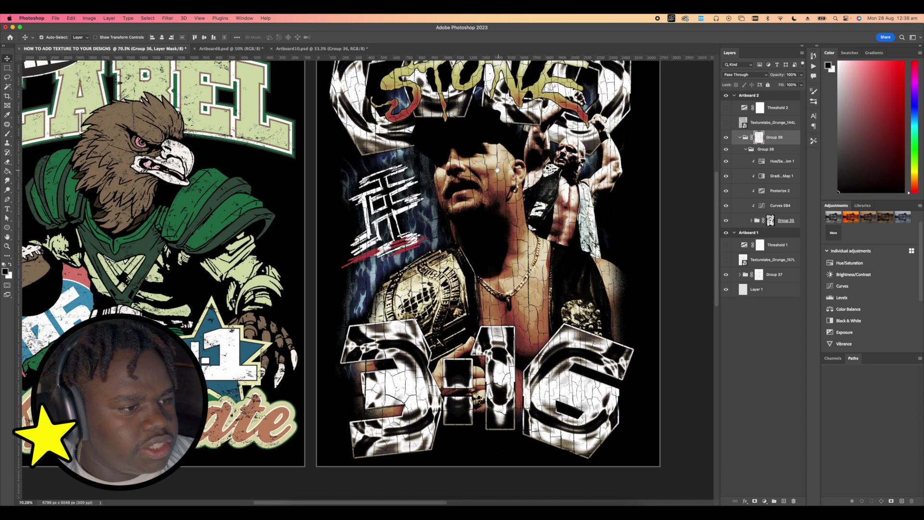
scroll(386, 181, "up", 1)
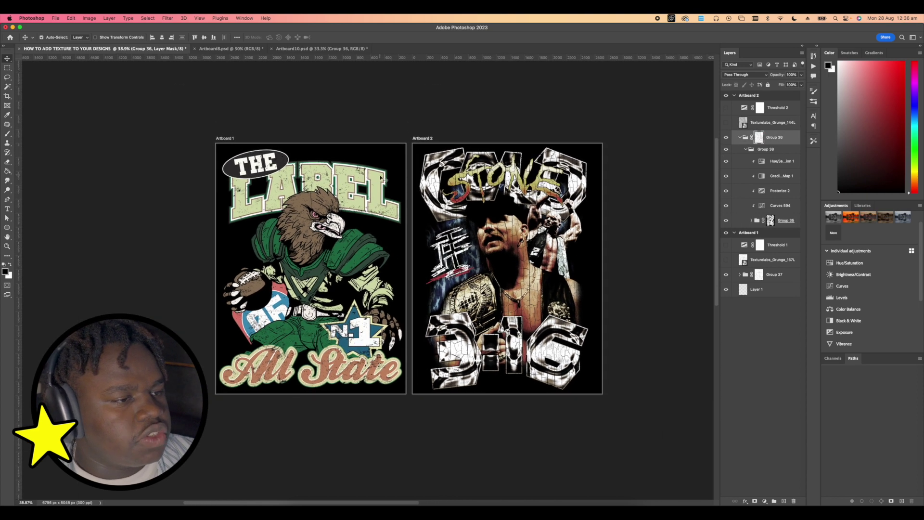
scroll(393, 180, "up", 2)
scroll(398, 180, "up", 1)
Set Artboard 2's background to the custom dark gray #463d3d and inspect how it shows through the masked shadows
left_click(434, 114)
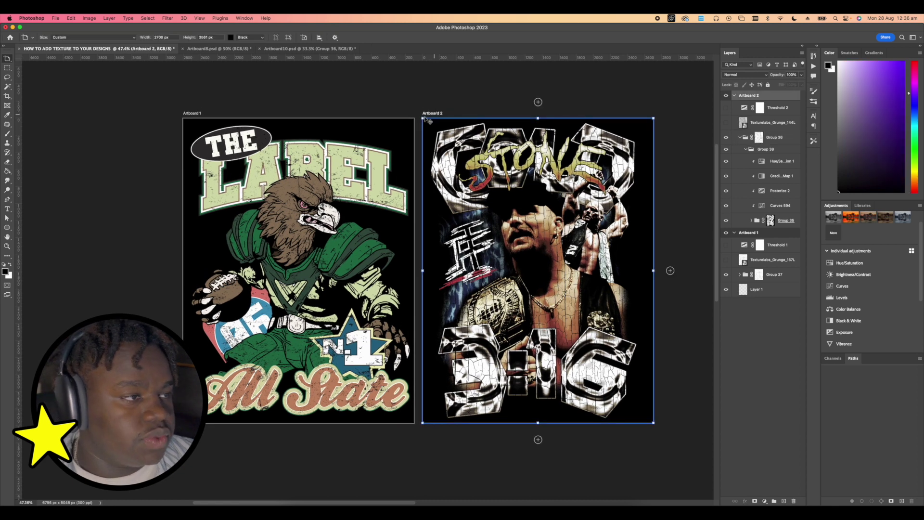
left_click(239, 37)
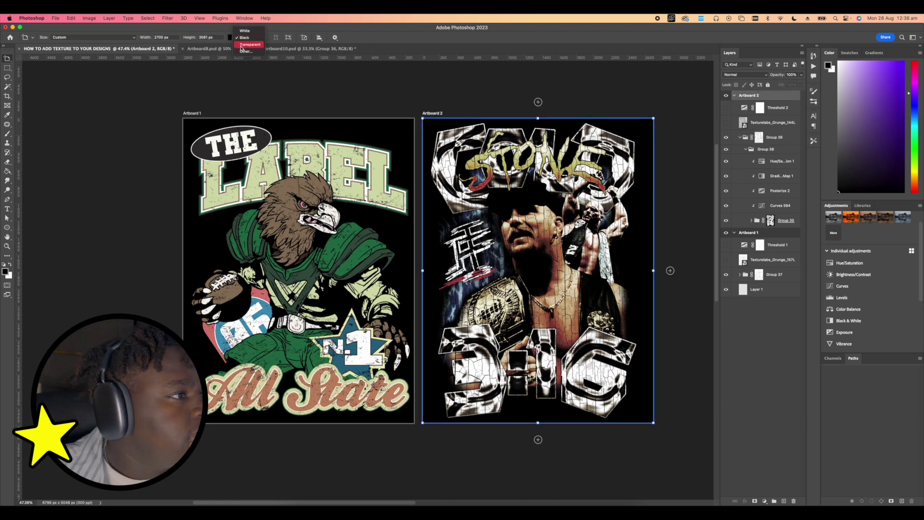
left_click(246, 51)
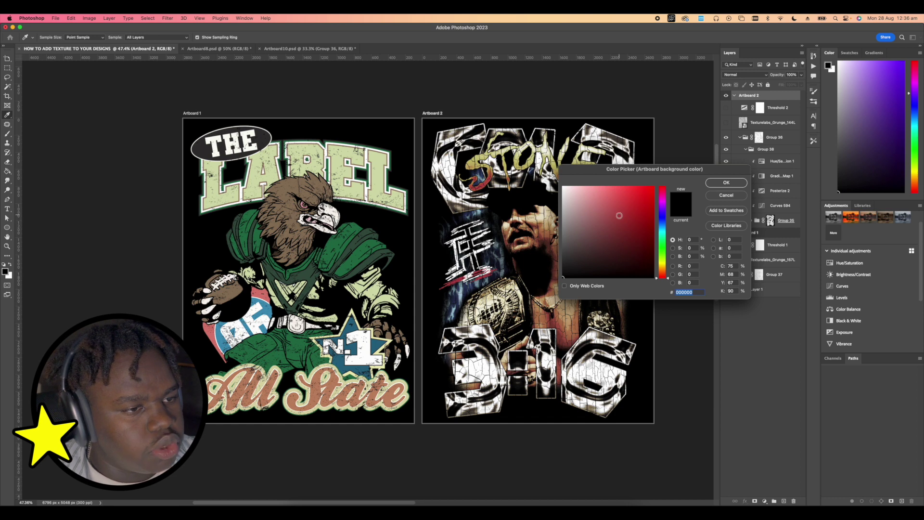
mouse_move(619, 215)
left_mouse_down()
mouse_move(544, 221)
mouse_move(602, 233)
mouse_move(562, 243)
mouse_move(575, 252)
left_mouse_up()
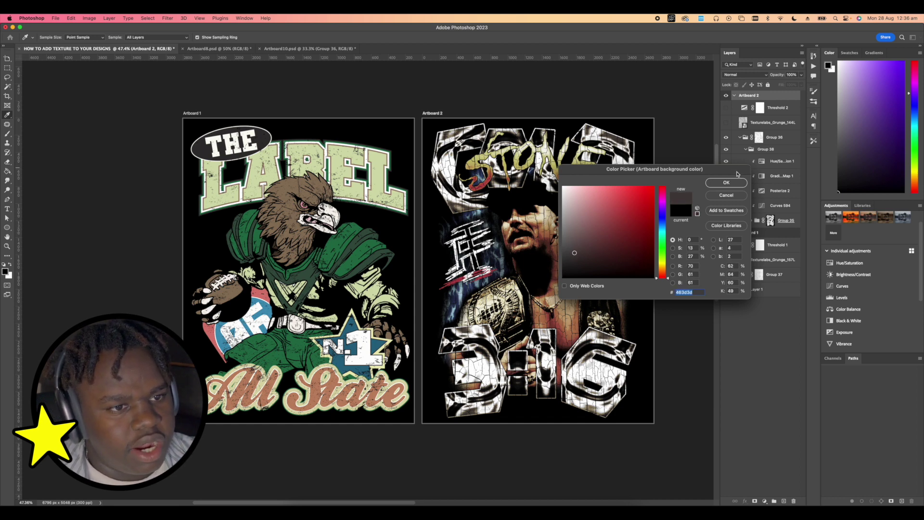
left_click(726, 184)
key("super+plus")
key("super+plus")
left_click_drag(617, 191, 461, 212)
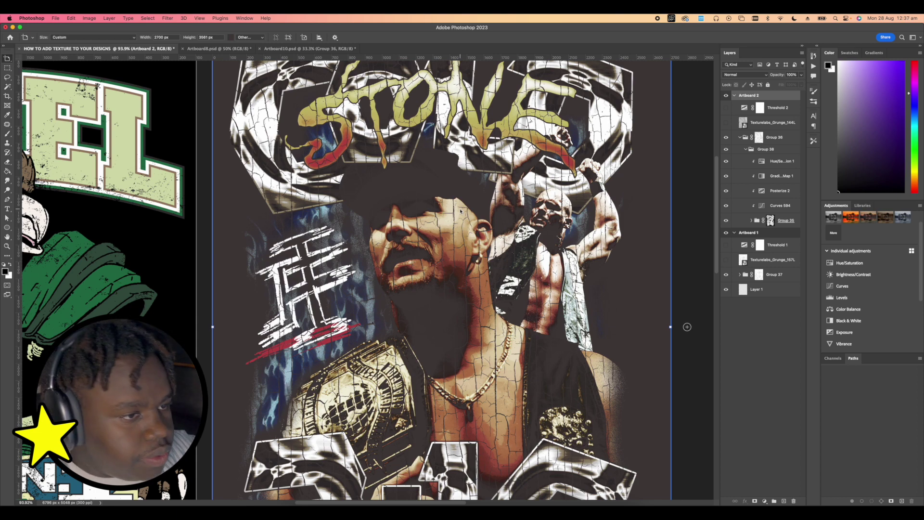
key("super+minus")
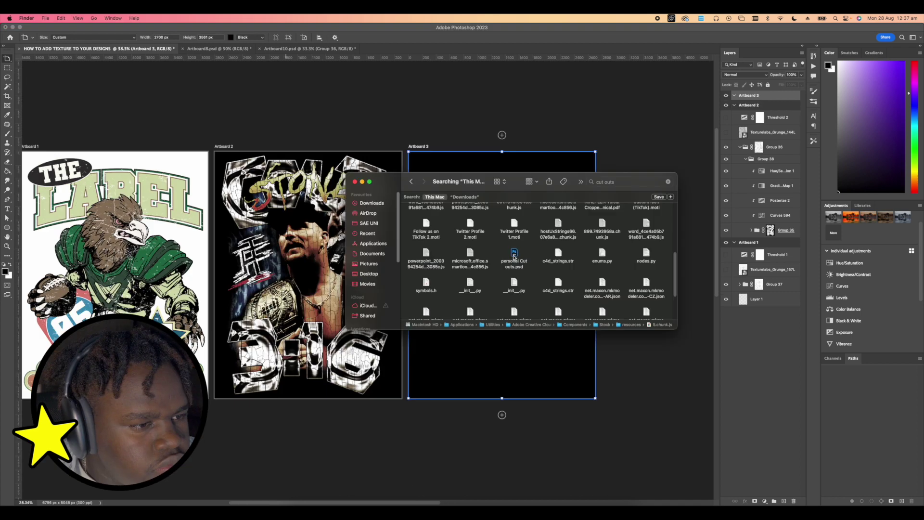
left_click(512, 265)
double_click(511, 265)
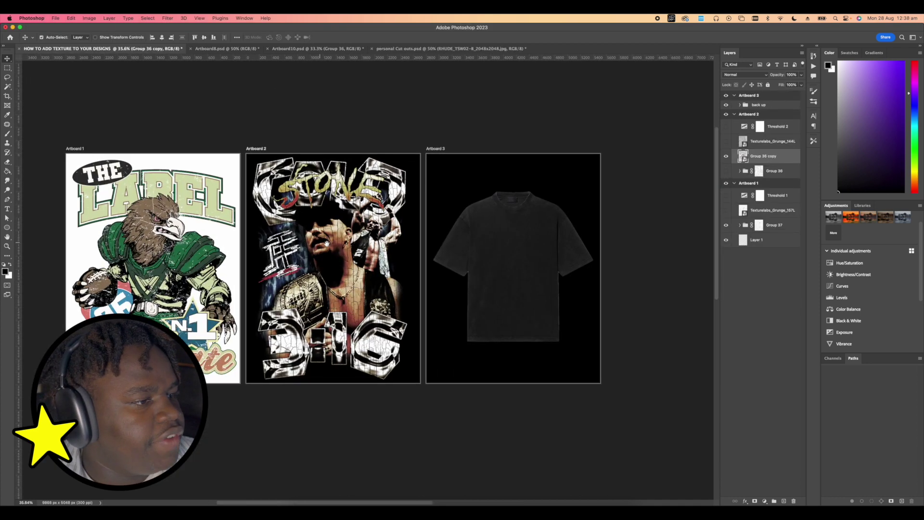
Marquee-select Artboard 2's design, move it onto Artboard 3's black T-shirt, and scale it down to fit the shirt front
left_click_drag(327, 243, 335, 244)
left_click(7, 68)
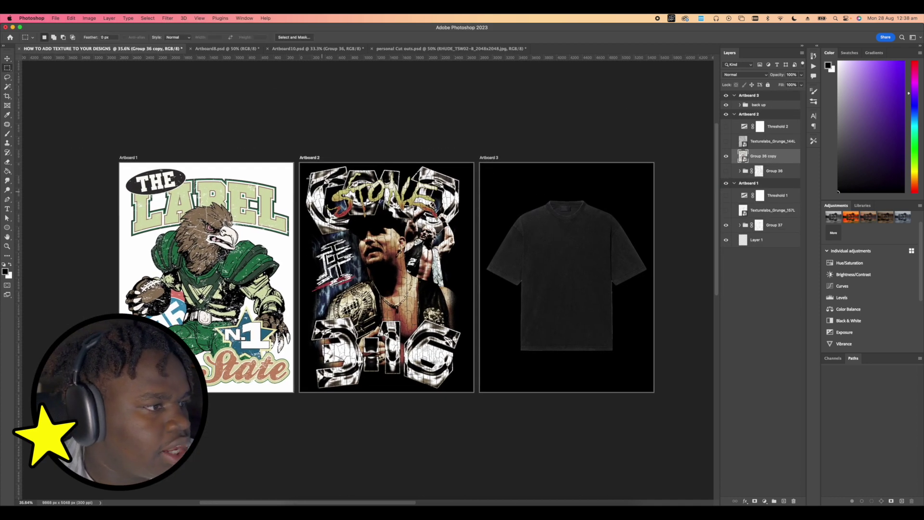
left_click_drag(299, 162, 471, 394)
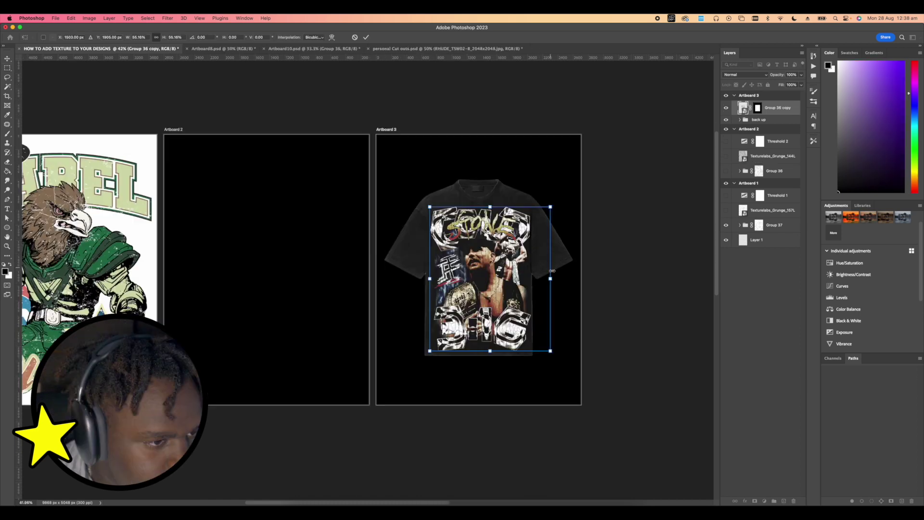
left_click_drag(527, 278, 494, 283)
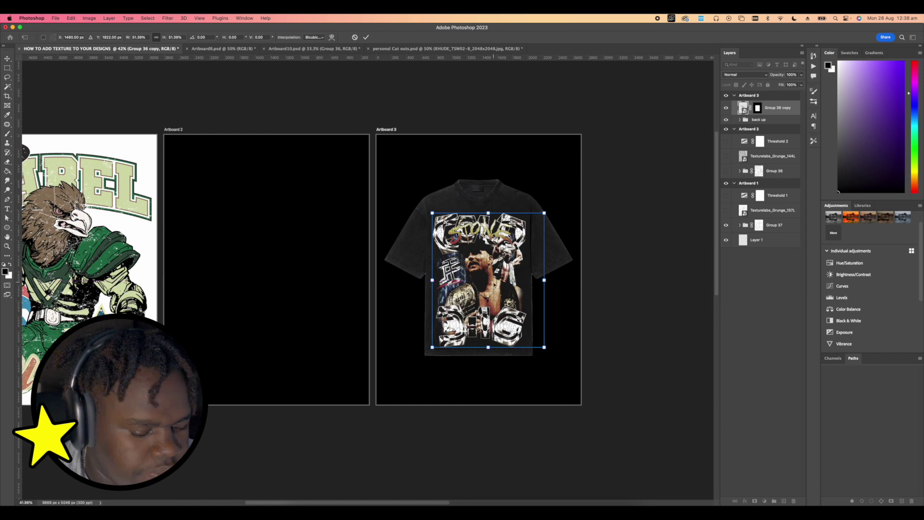
key("Return")
Examine the cracked design on the black T-shirt mockup close-up and at overview
scroll(407, 223, "up", 3)
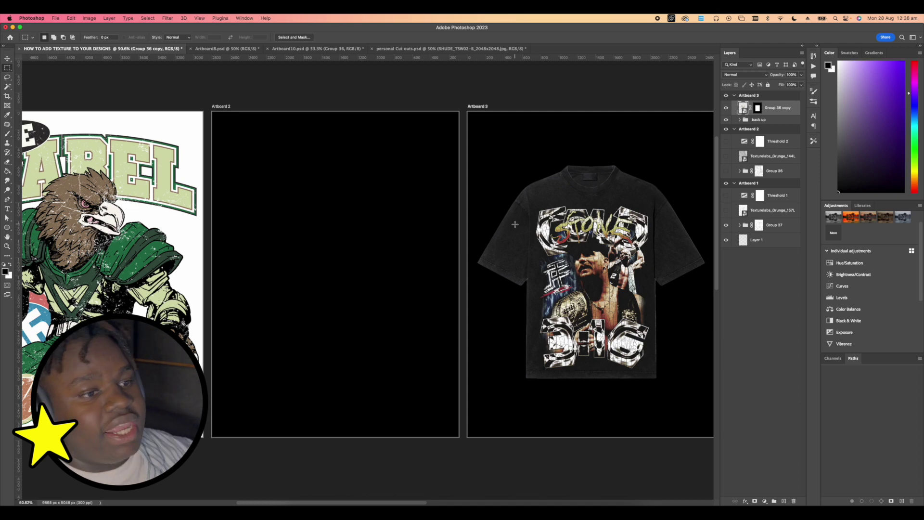
scroll(515, 224, "up", 3)
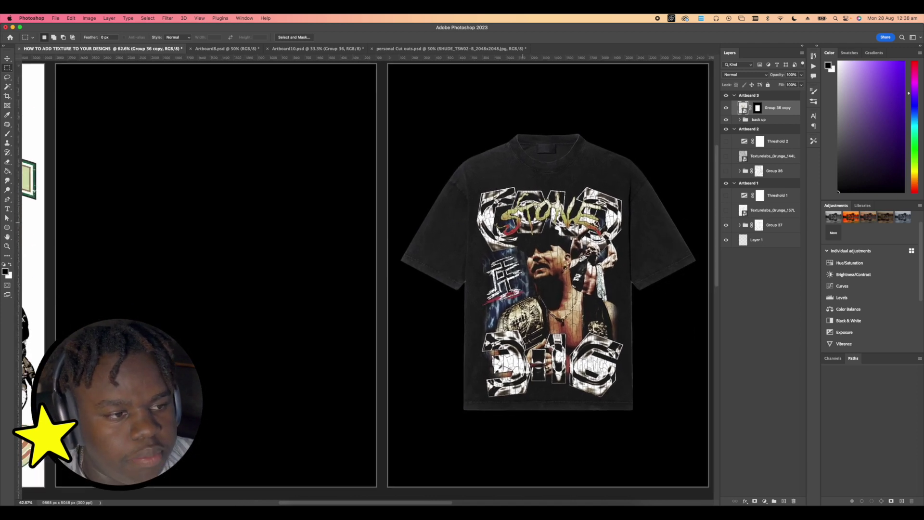
scroll(528, 224, "up", 5)
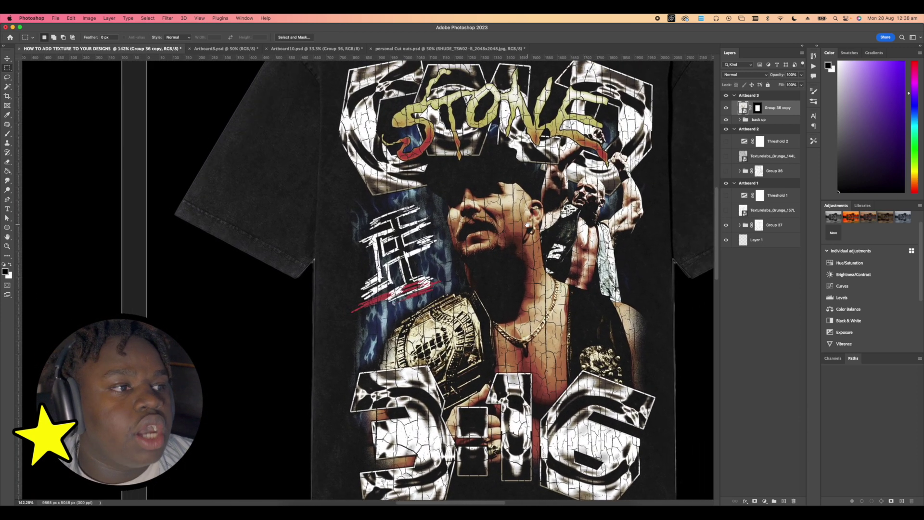
scroll(528, 224, "down", 1)
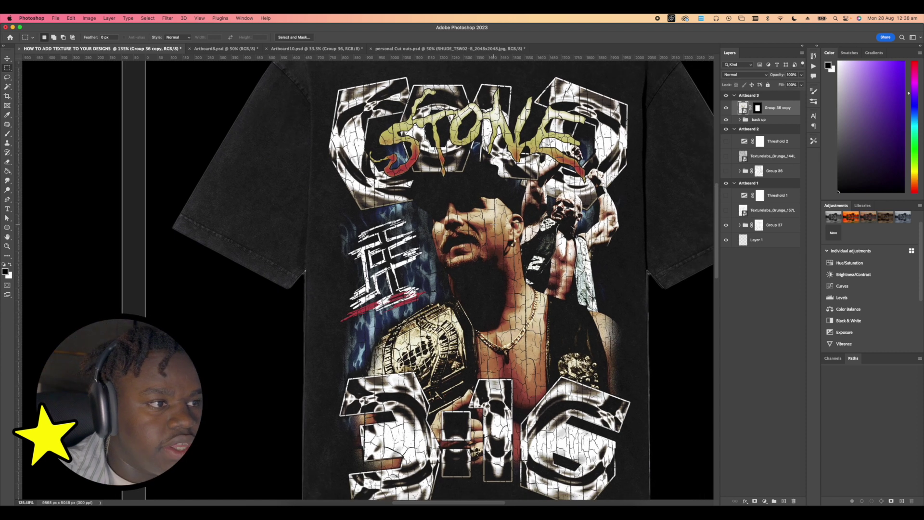
scroll(491, 226, "up", 2)
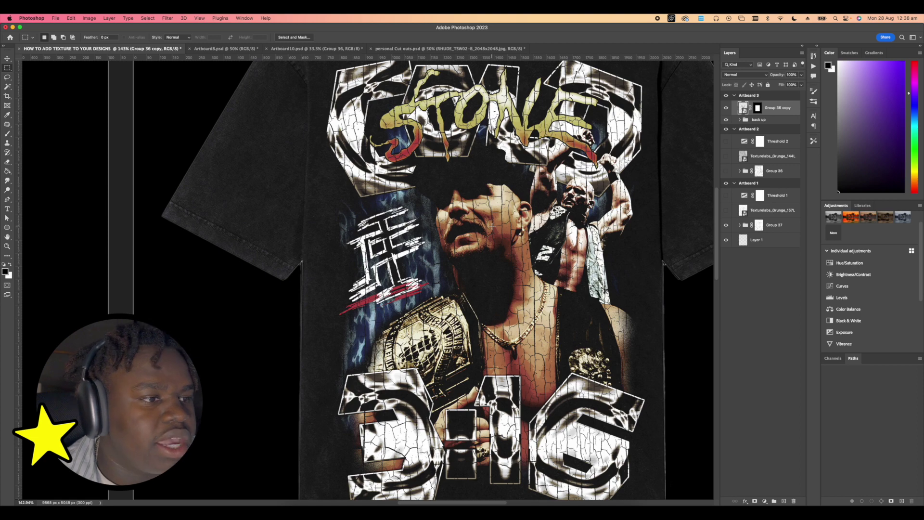
scroll(491, 225, "up", 4)
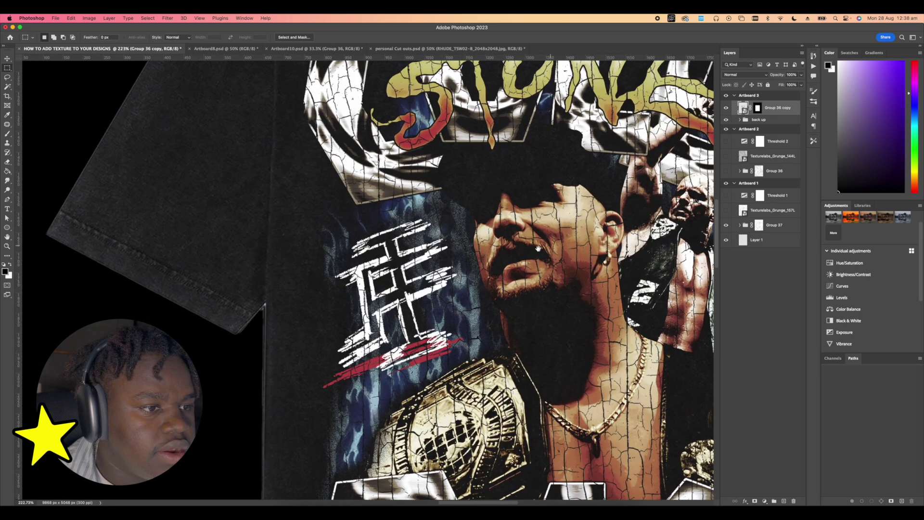
left_click_drag(539, 248, 532, 262)
scroll(537, 244, "down", 3)
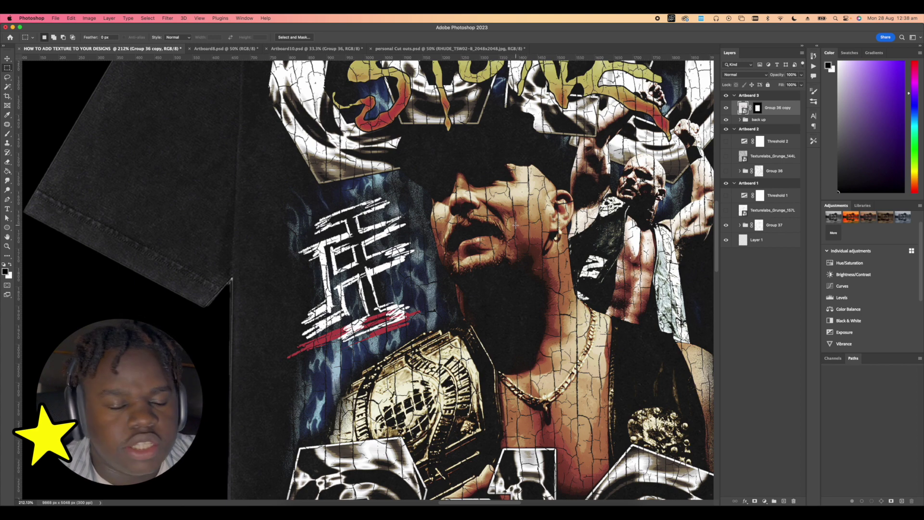
scroll(516, 225, "down", 5)
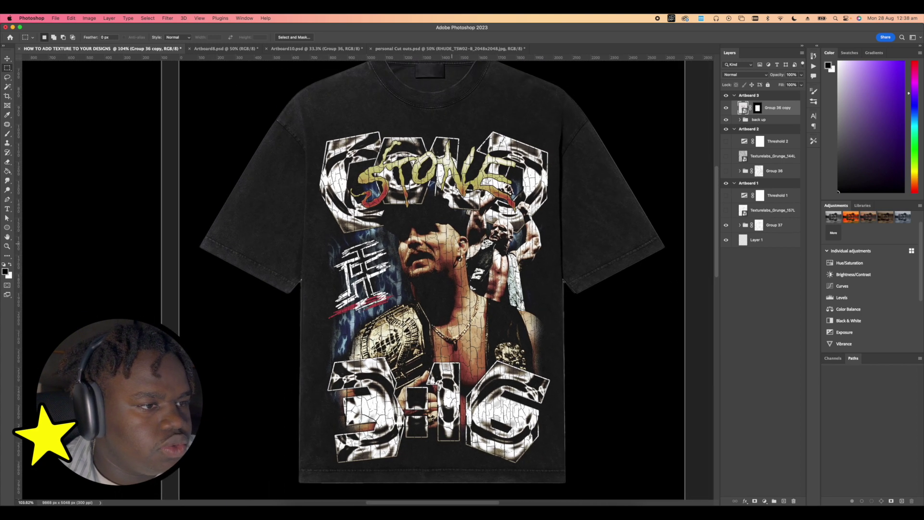
scroll(424, 255, "down", 5)
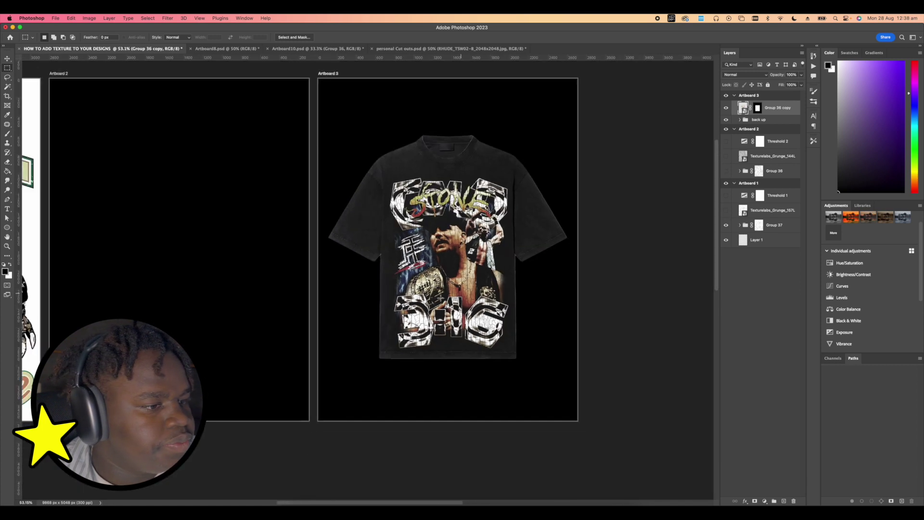
left_click_drag(261, 283, 382, 302)
scroll(455, 283, "down", 2)
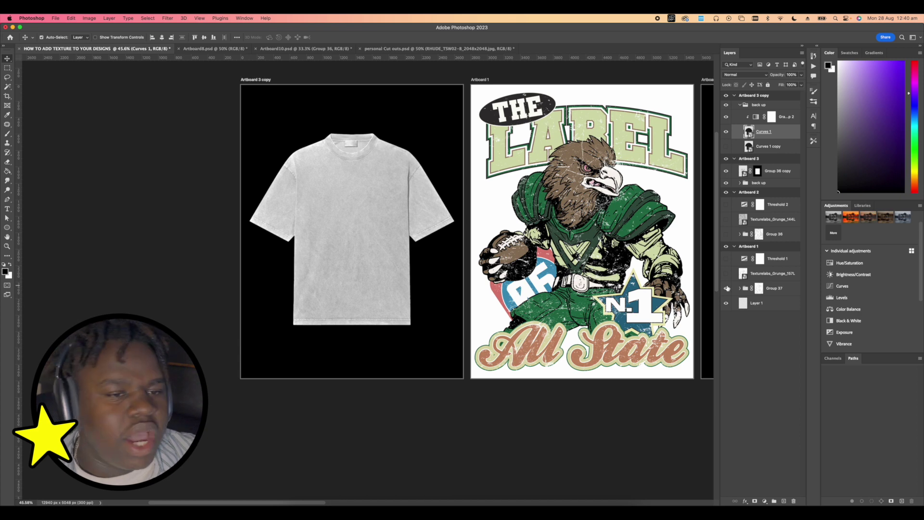
Copy Artboard 1's design group, Group 37, into the light T-shirt artboard and scale and center it on the shirt front
left_click(761, 288)
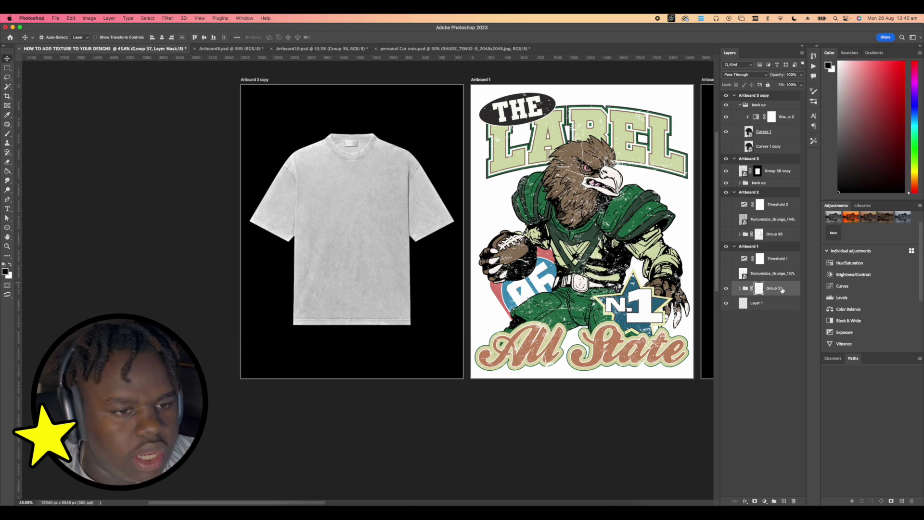
left_click(251, 85)
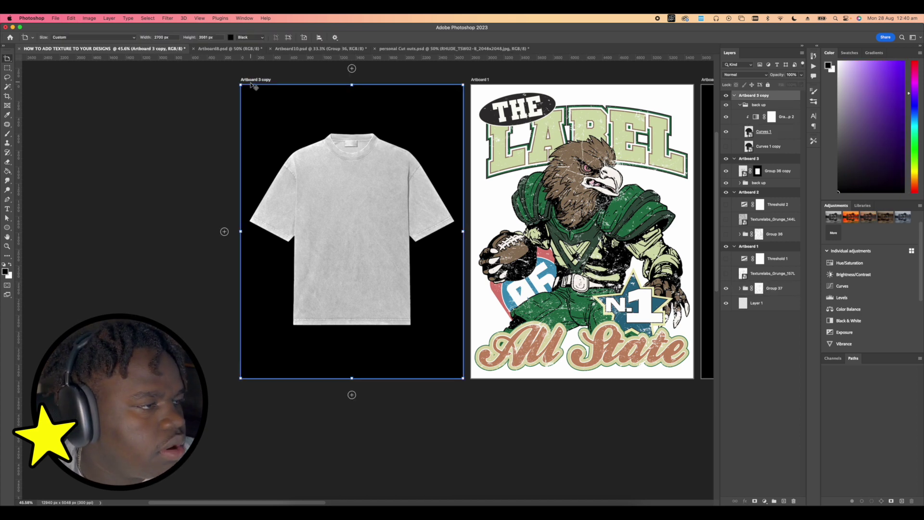
key("super+v")
key("super+t")
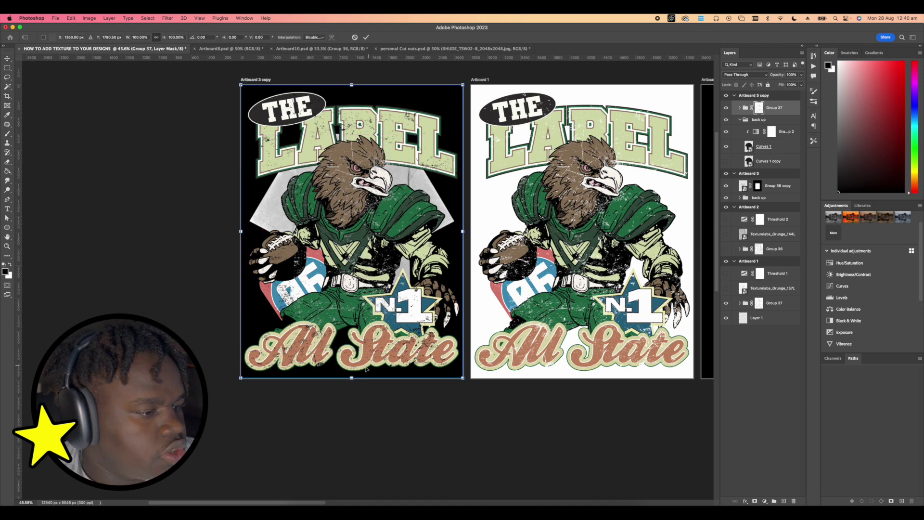
left_click_drag(352, 378, 353, 304)
mouse_move(368, 269)
left_mouse_down()
mouse_move(368, 278)
mouse_move(373, 251)
left_mouse_up()
key("Return")
Select the empty Artboard 2 among the row of artboards
scroll(572, 177, "down", 5)
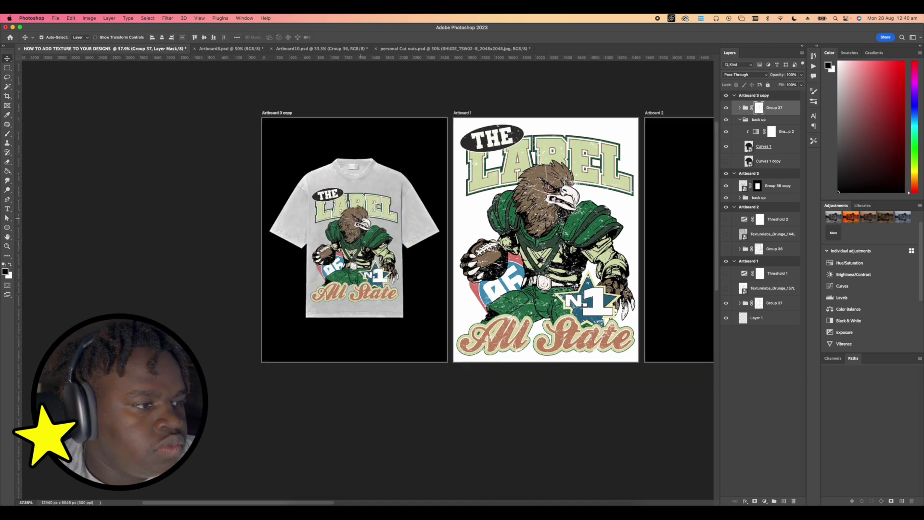
left_click(498, 217)
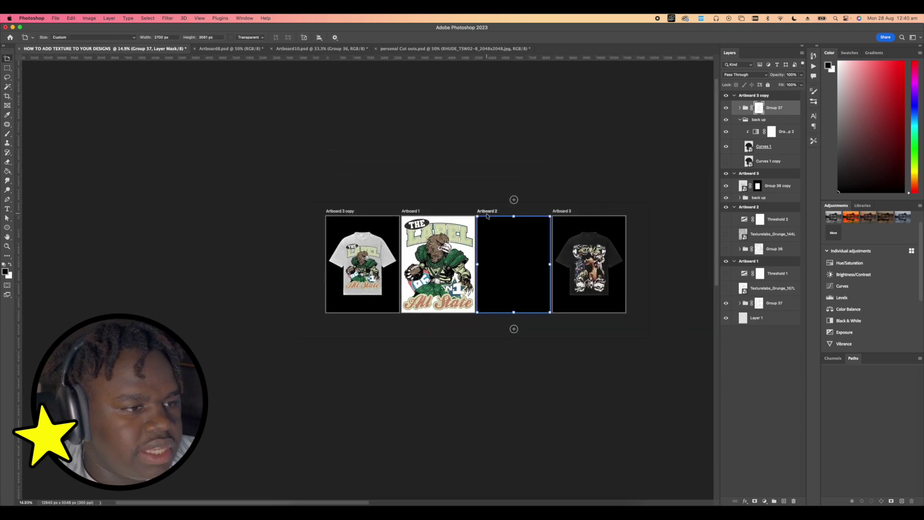